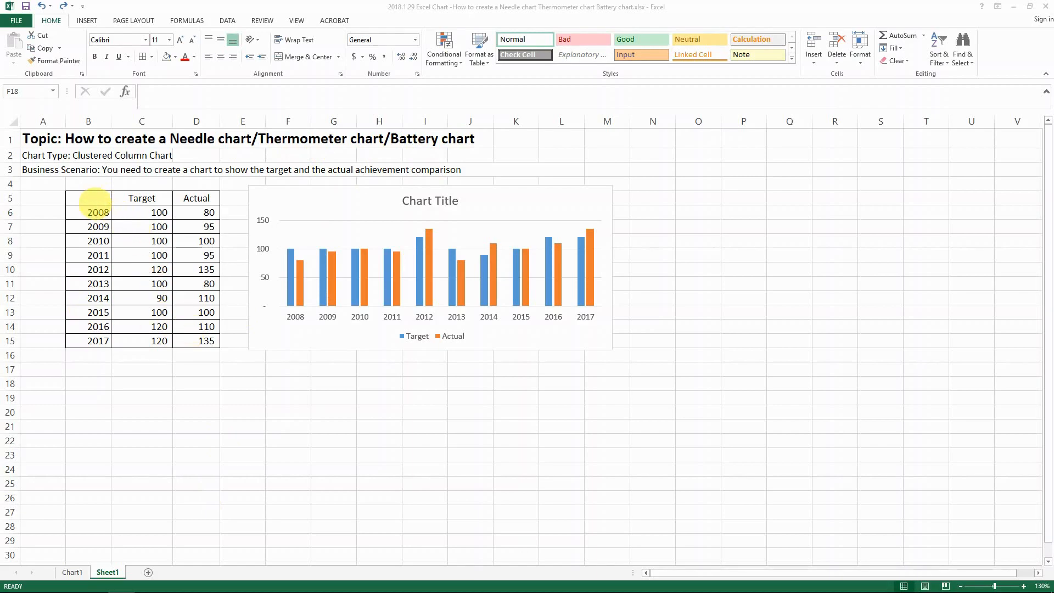
{"action": "left_click_drag", "start_coordinate": [95, 198], "coordinate": [146, 340]}
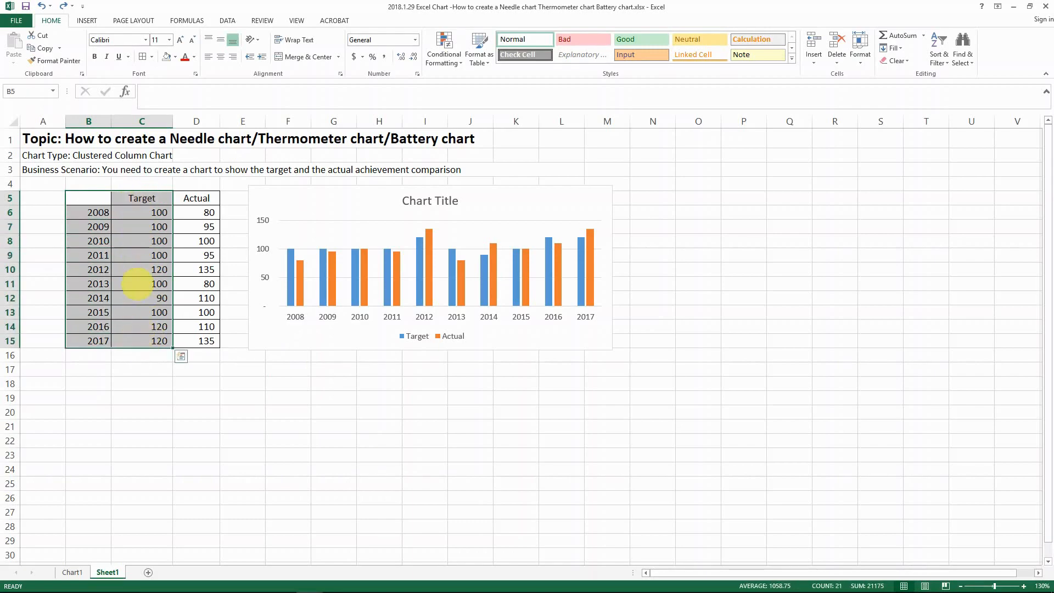
{"action": "left_click_drag", "start_coordinate": [190, 198], "coordinate": [199, 343]}
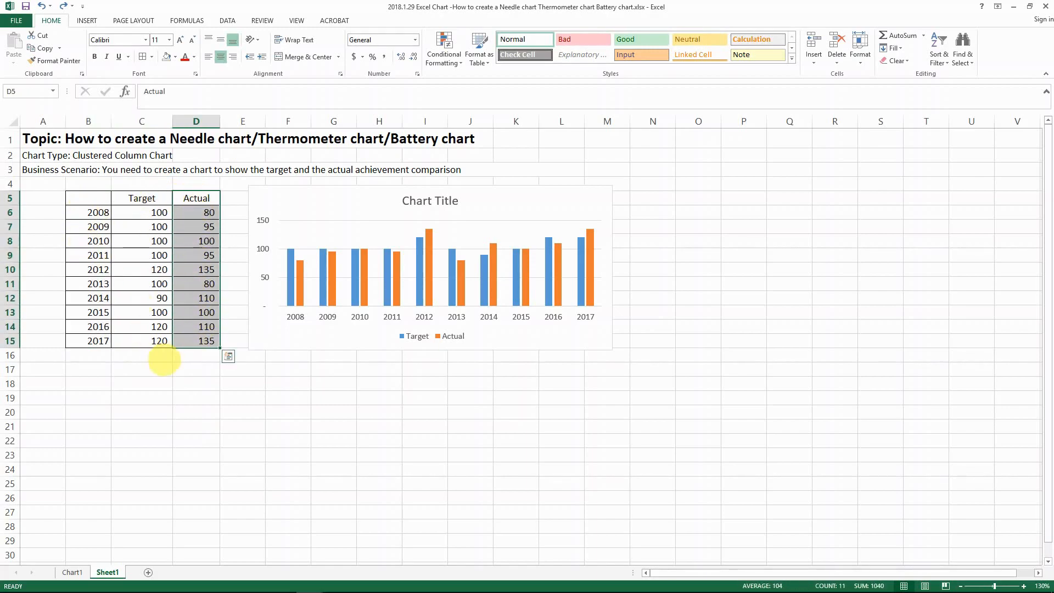
{"action": "left_click", "coordinate": [107, 226]}
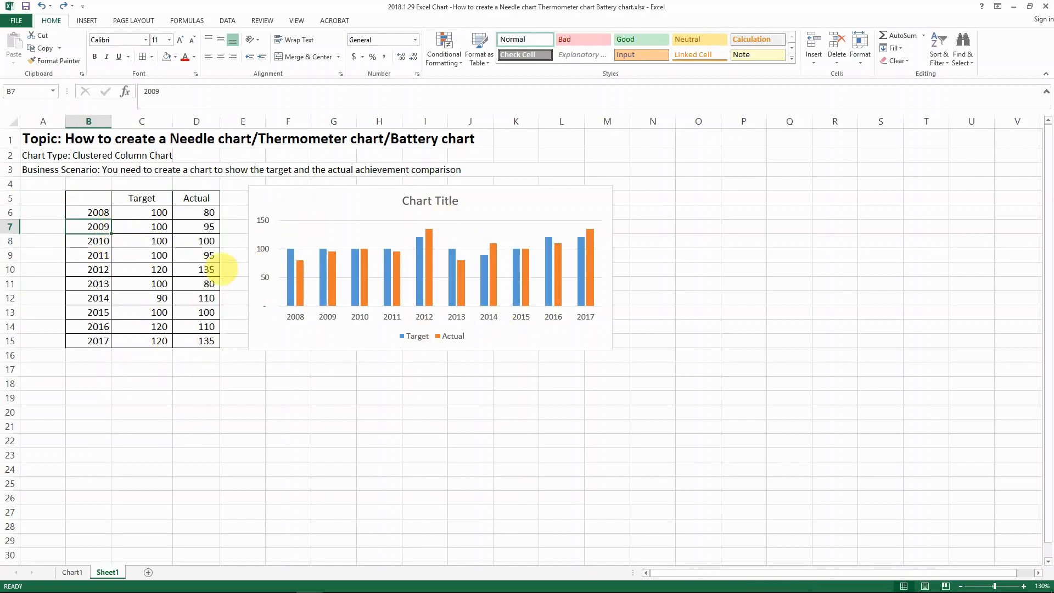
- Insert a clustered column chart from the data in B5:D15, and delete that new chart
{"action": "left_click_drag", "start_coordinate": [84, 193], "coordinate": [207, 343]}
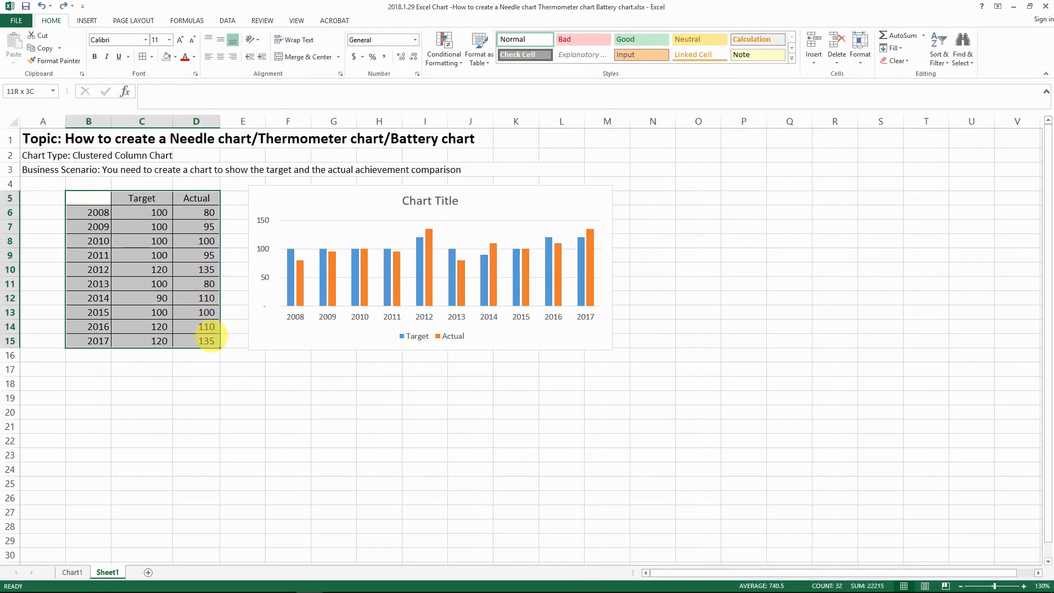
{"action": "left_click", "coordinate": [86, 20]}
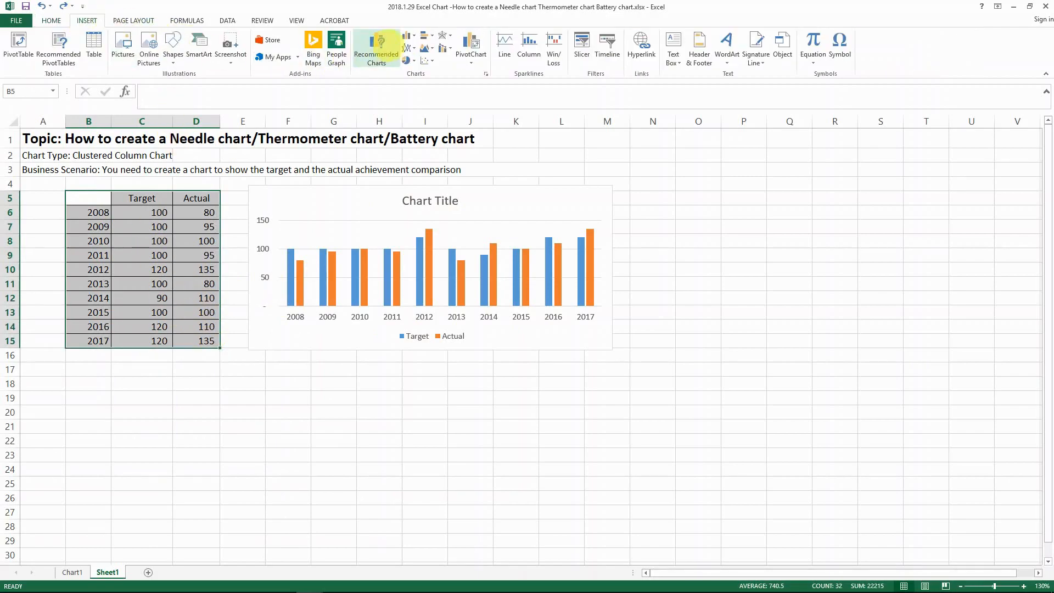
{"action": "left_click", "coordinate": [409, 36]}
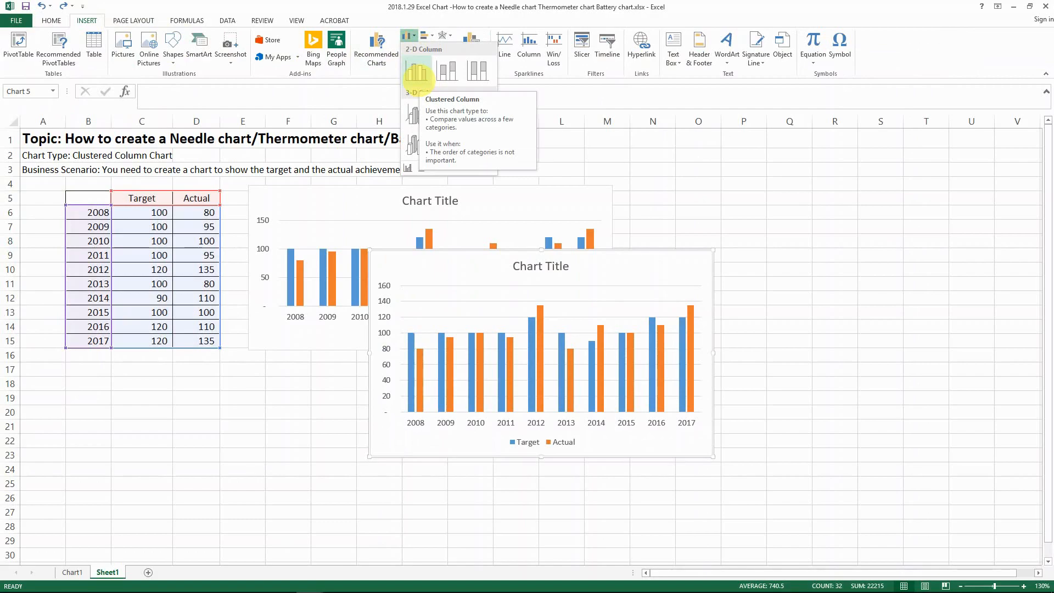
{"action": "left_click", "coordinate": [417, 76]}
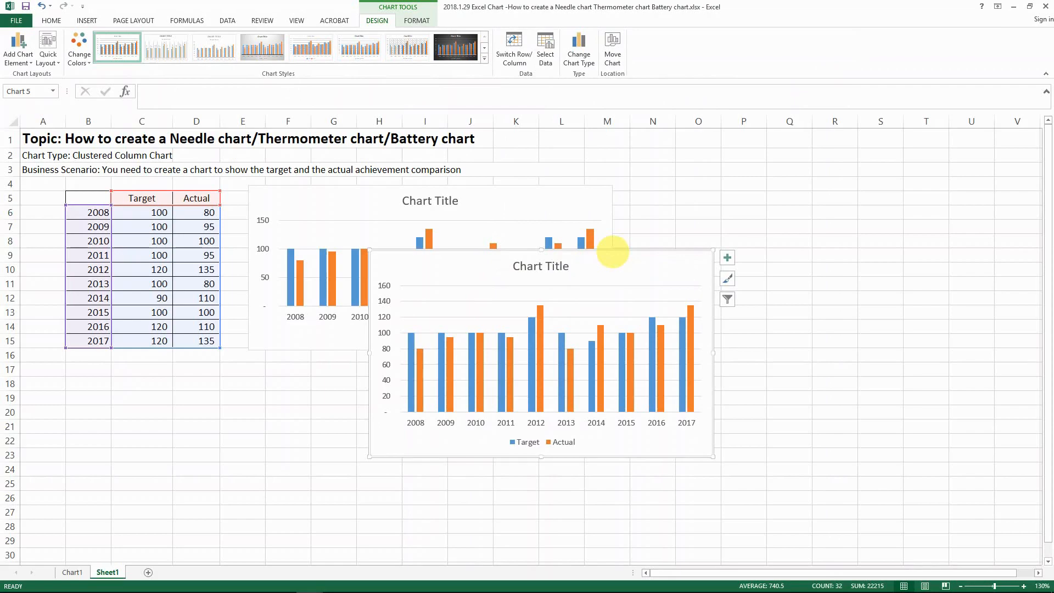
{"action": "key", "text": "Delete"}
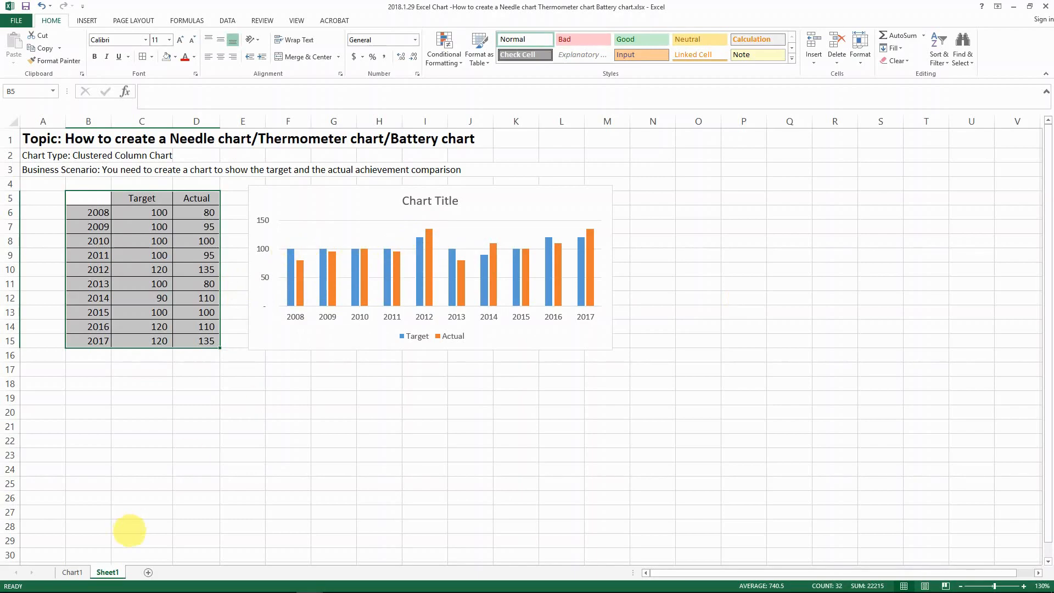
- Examine how the Target and Actual columns are displayed for each year in the finished chart on the Chart1 sheet
{"action": "left_click", "coordinate": [72, 571]}
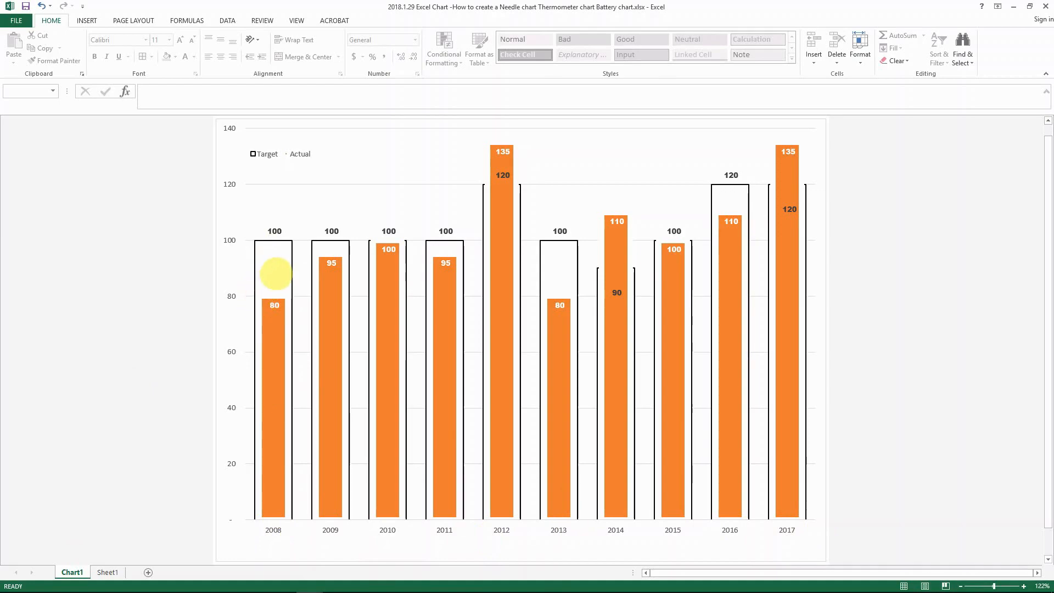
{"action": "mouse_move", "coordinate": [273, 258]}
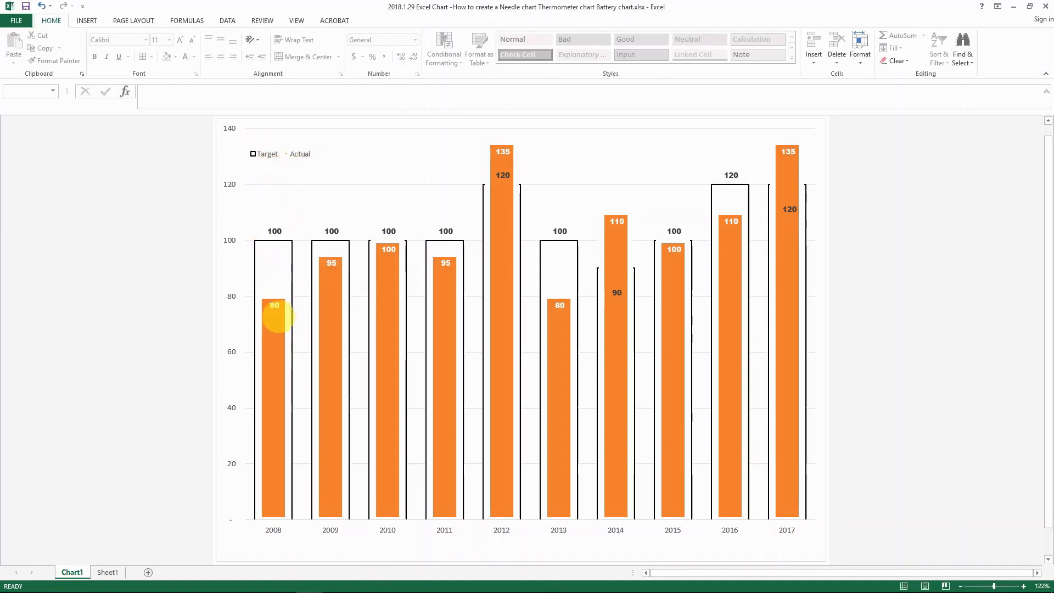
{"action": "mouse_move", "coordinate": [280, 363]}
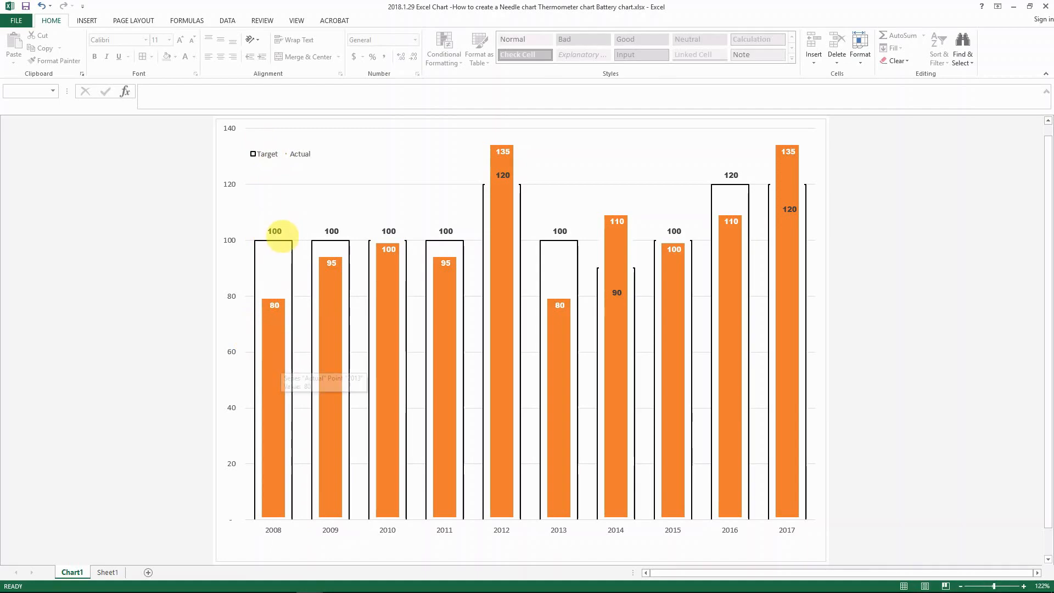
{"action": "mouse_move", "coordinate": [273, 238]}
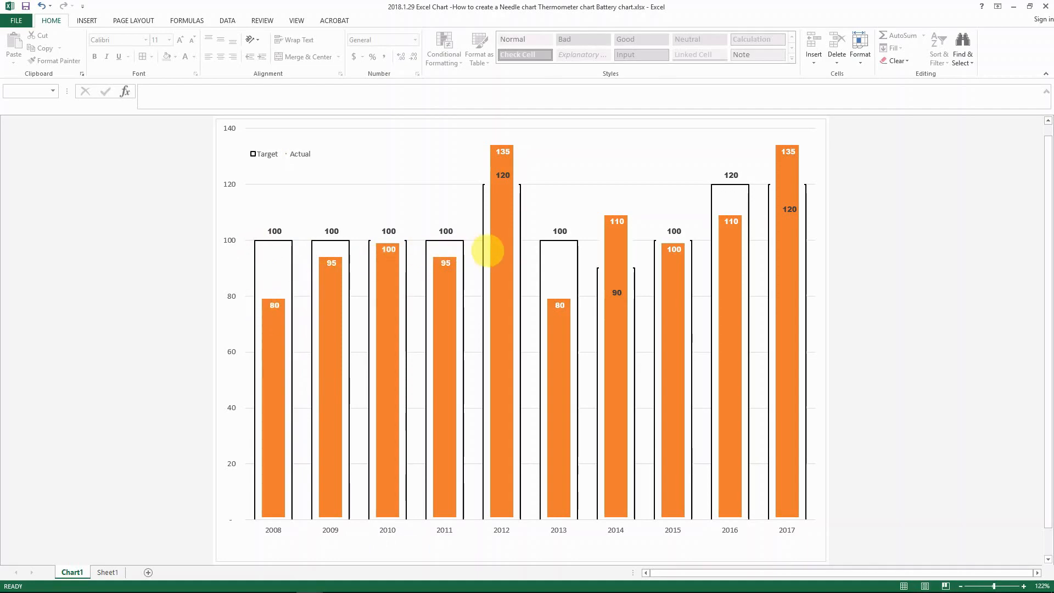
{"action": "mouse_move", "coordinate": [501, 249]}
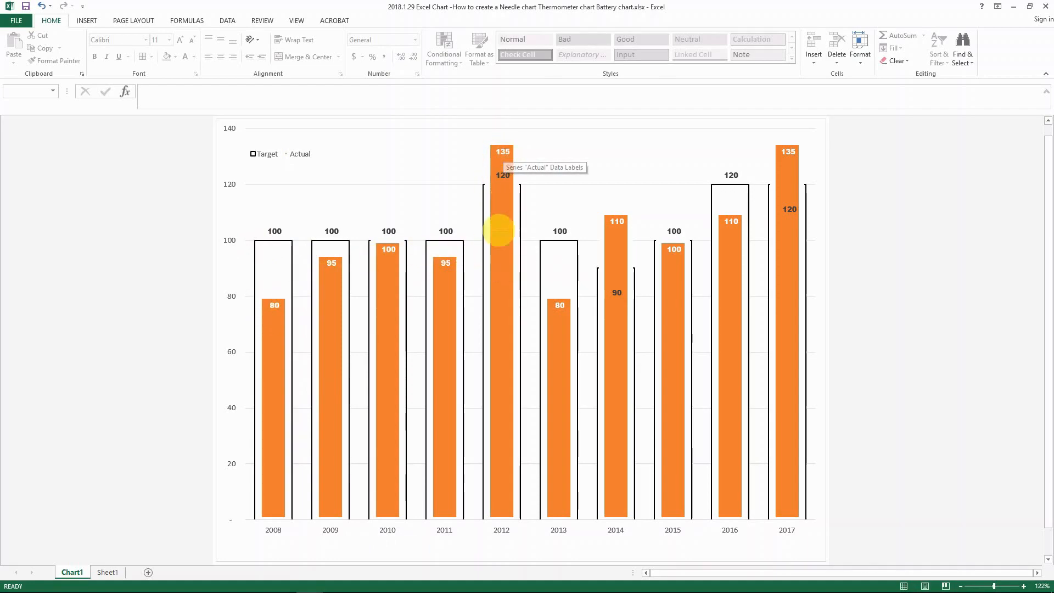
{"action": "mouse_move", "coordinate": [560, 310]}
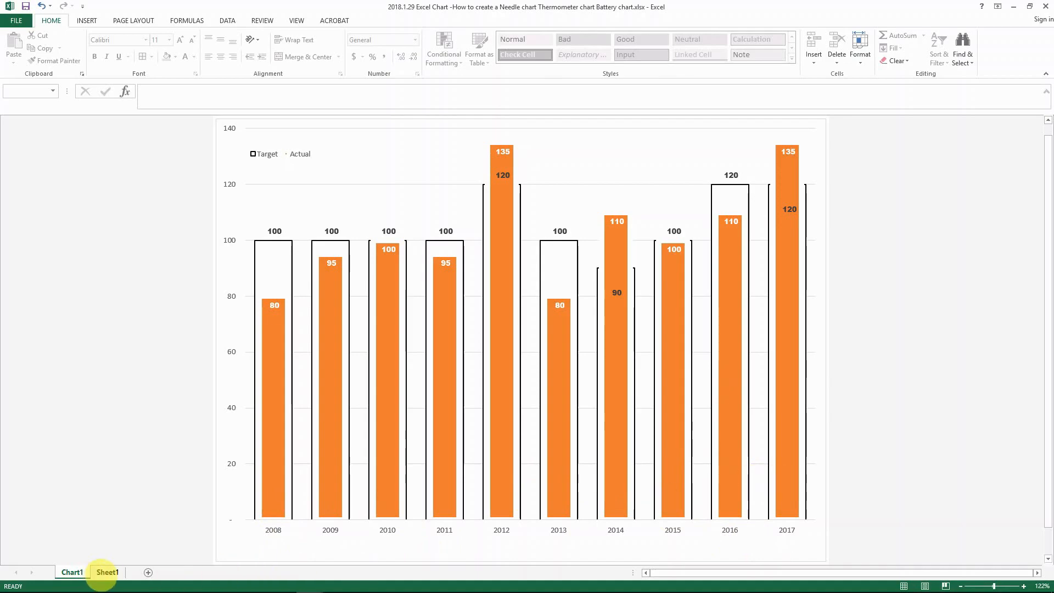
- On Sheet1, enlarge the existing column chart so it extends to about column P and row 24
{"action": "left_click", "coordinate": [107, 571]}
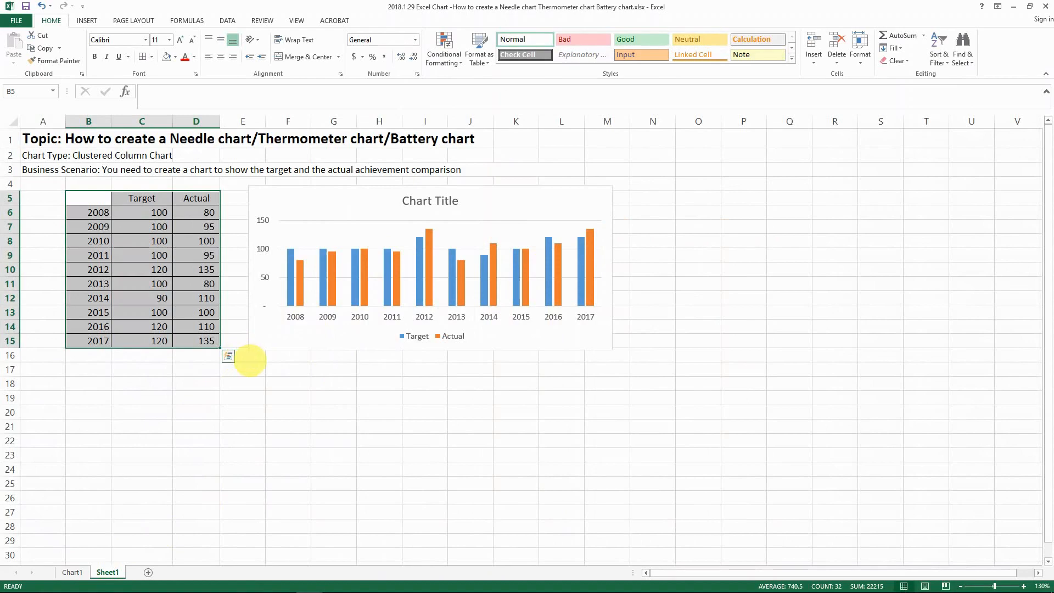
{"action": "left_click", "coordinate": [358, 204]}
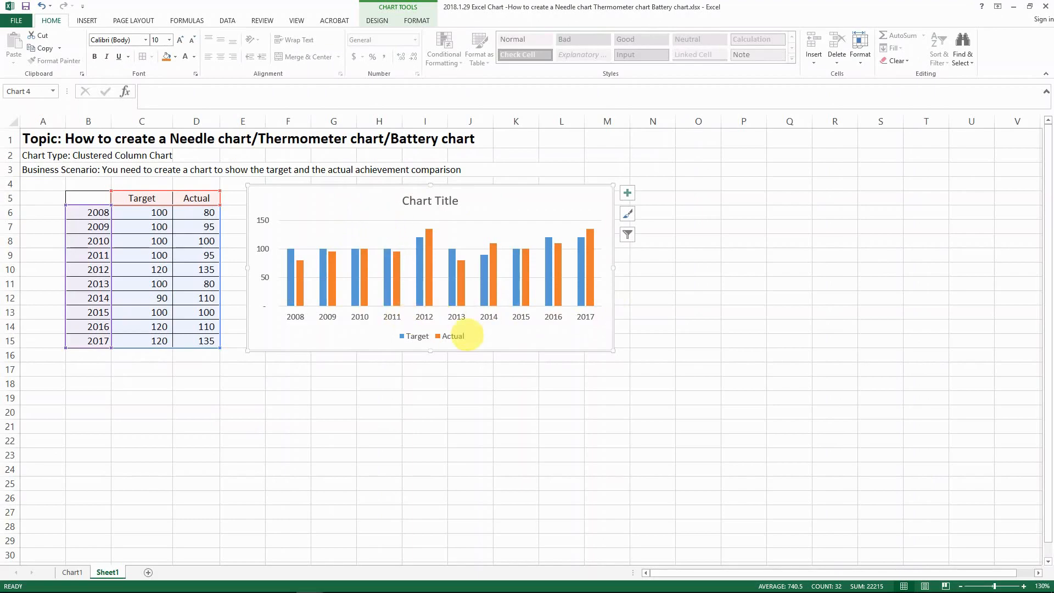
{"action": "left_click_drag", "start_coordinate": [613, 350], "coordinate": [733, 478]}
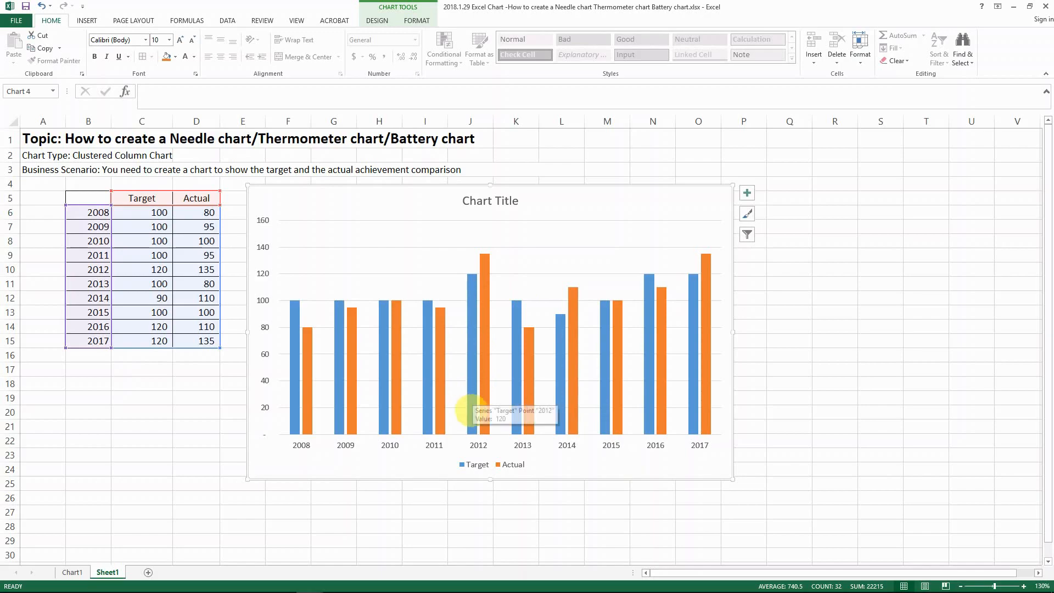
- Format the Target data series with a series overlap of 78% and a gap width of 67%
{"action": "left_click", "coordinate": [471, 364]}
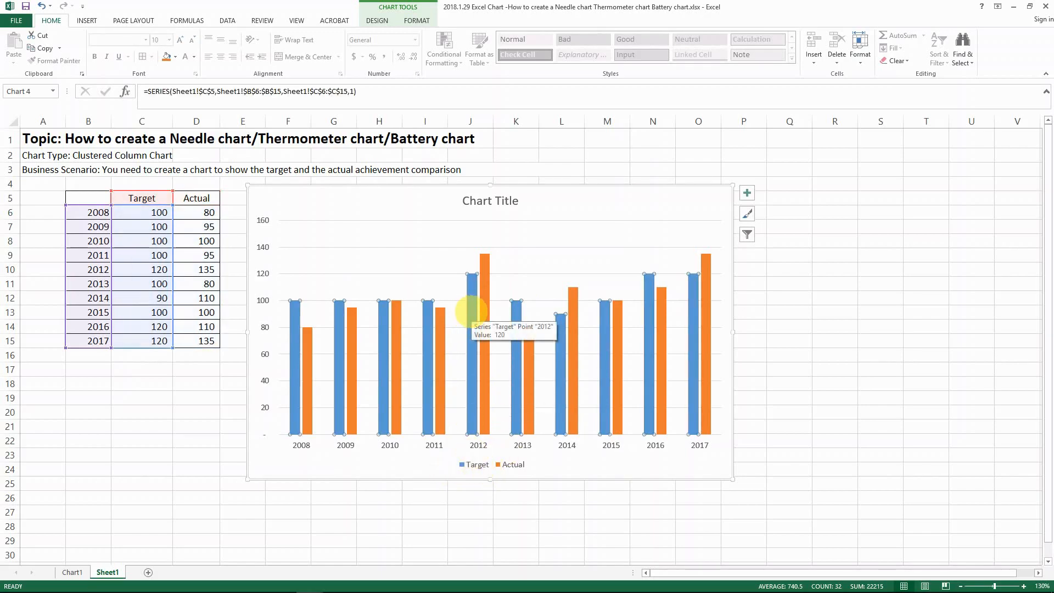
{"action": "right_click", "coordinate": [470, 311]}
{"action": "left_click", "coordinate": [506, 410]}
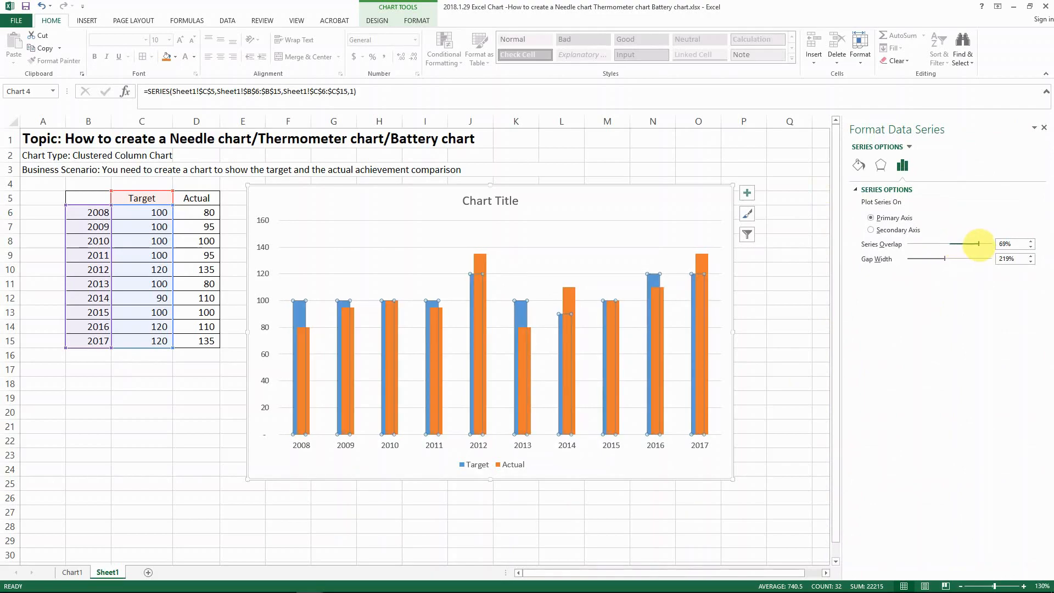
{"action": "left_click_drag", "start_coordinate": [987, 244], "coordinate": [991, 243]}
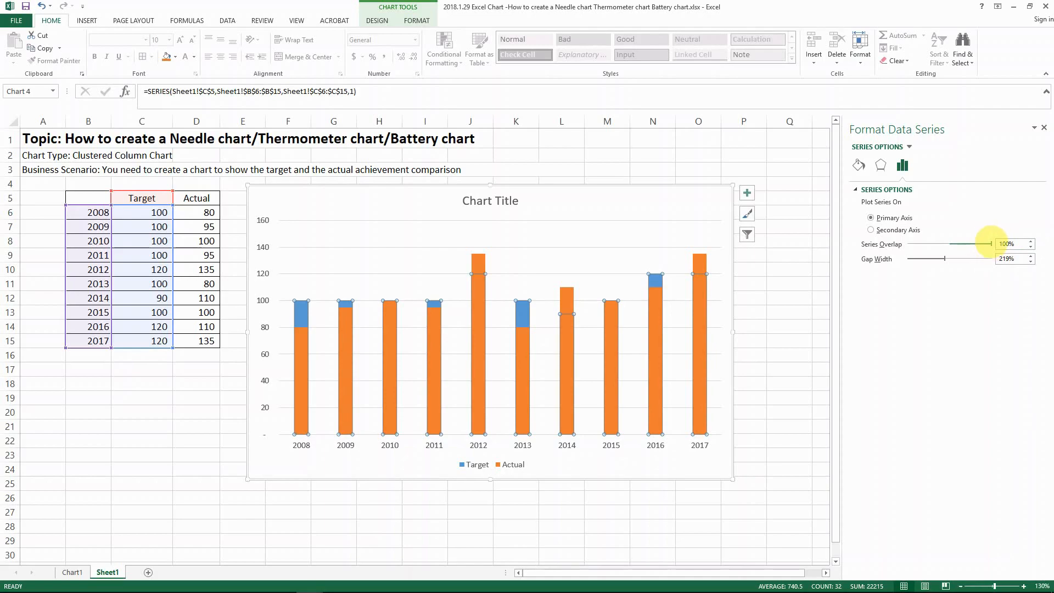
{"action": "left_click_drag", "start_coordinate": [986, 244], "coordinate": [982, 243]}
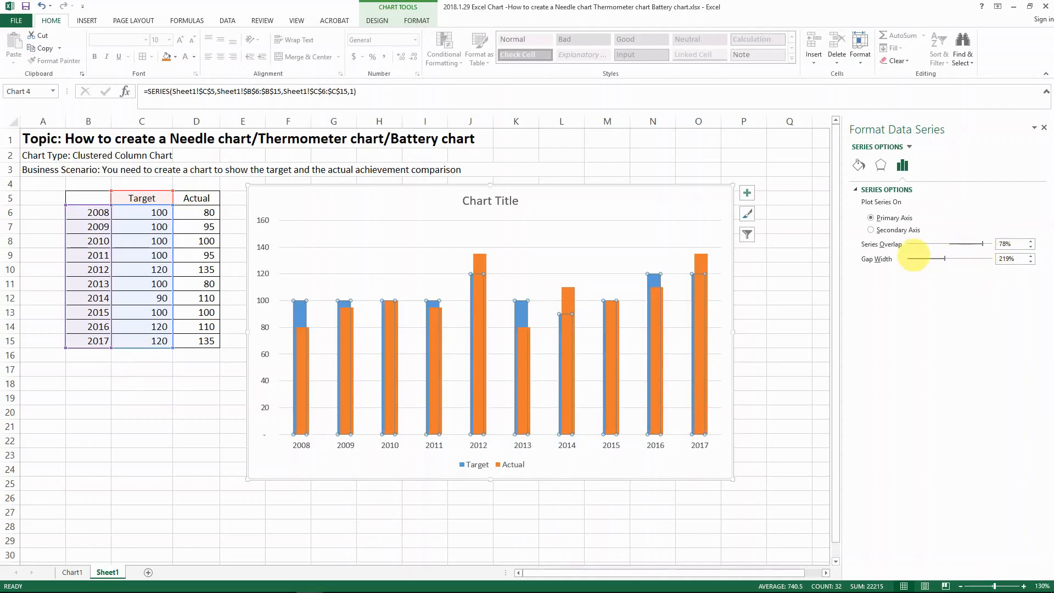
{"action": "left_click_drag", "start_coordinate": [944, 258], "coordinate": [918, 258]}
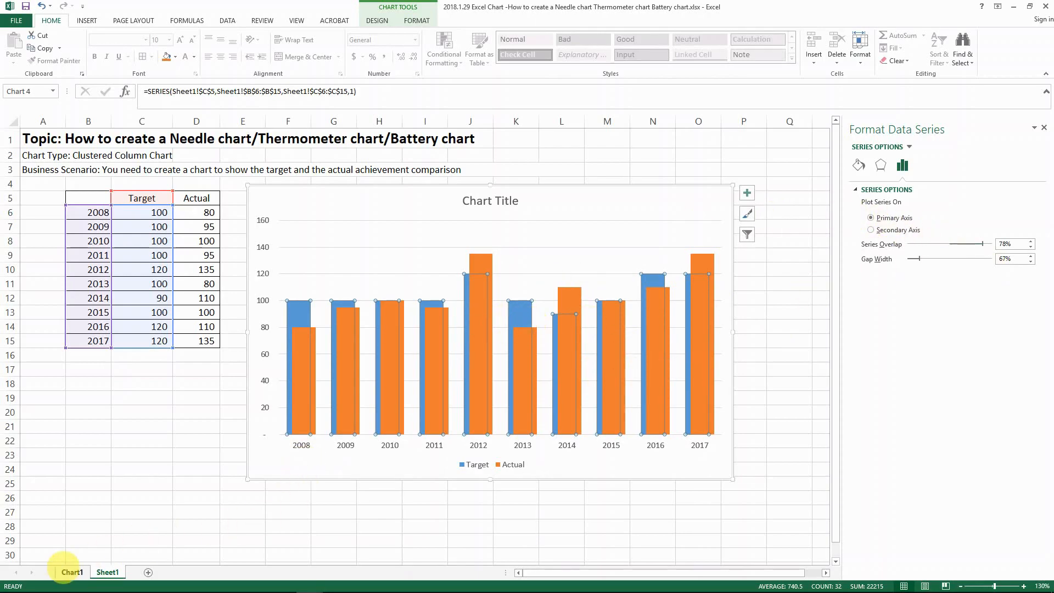
- Check the outlined Target columns in the reference chart on the Chart1 sheet and return to Sheet1
{"action": "left_click", "coordinate": [69, 572]}
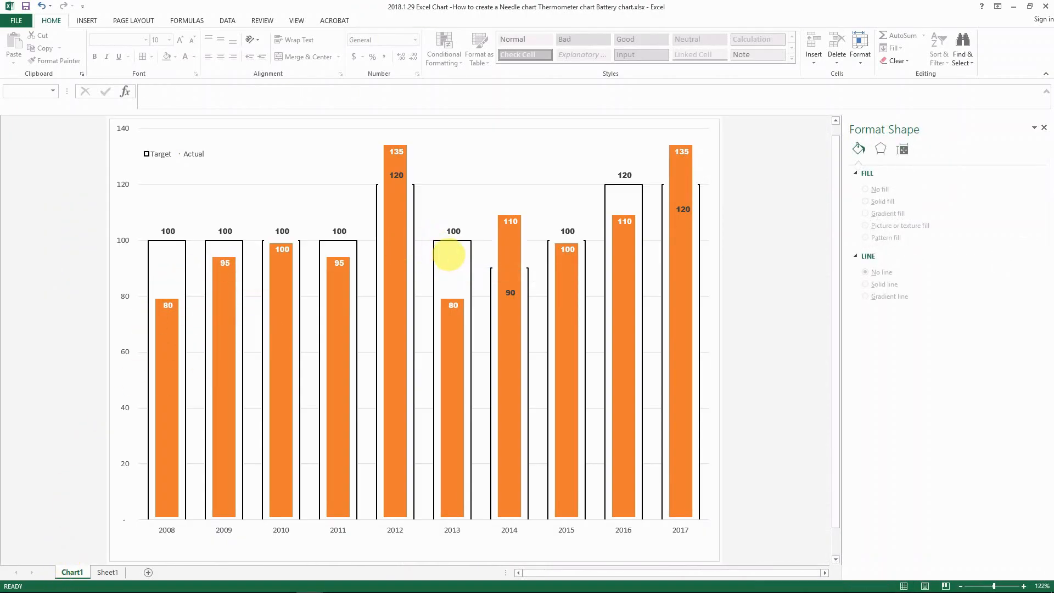
{"action": "mouse_move", "coordinate": [447, 252]}
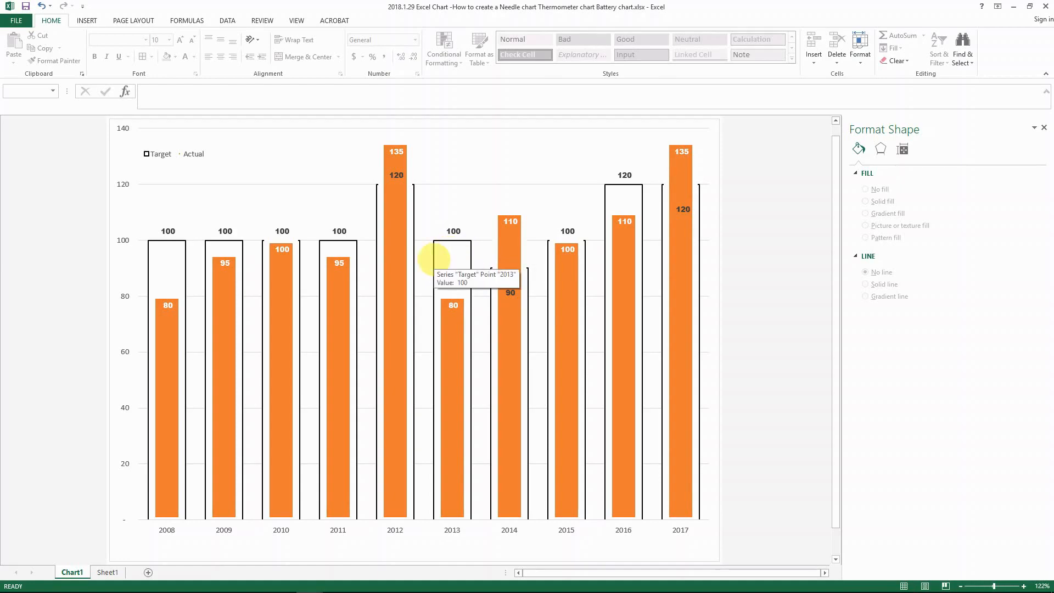
{"action": "left_click", "coordinate": [105, 572]}
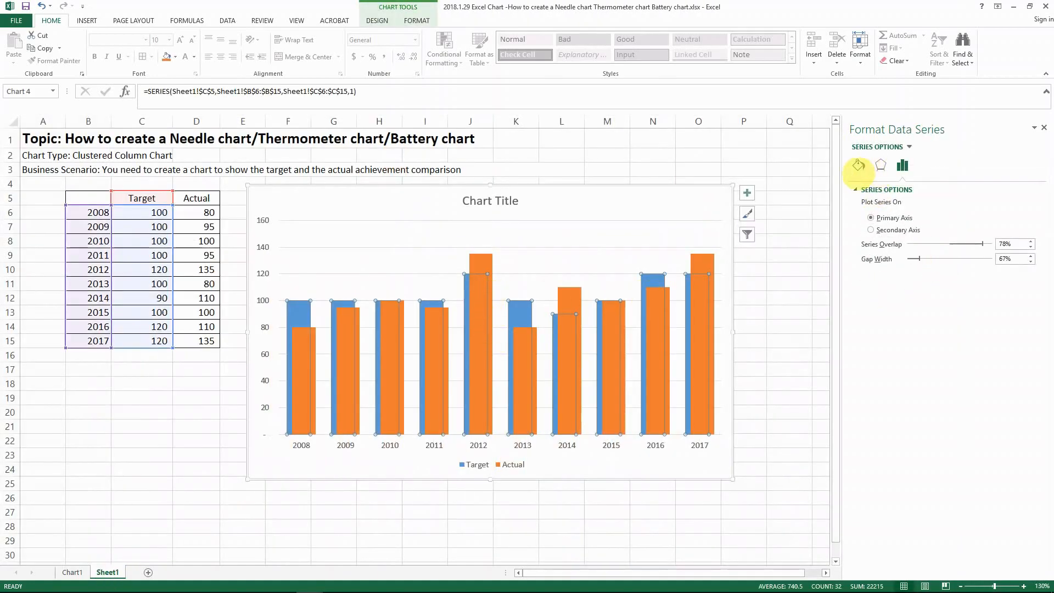
- Give the Target columns a solid white fill and a solid black border 1.25 pt wide
{"action": "left_click", "coordinate": [859, 164]}
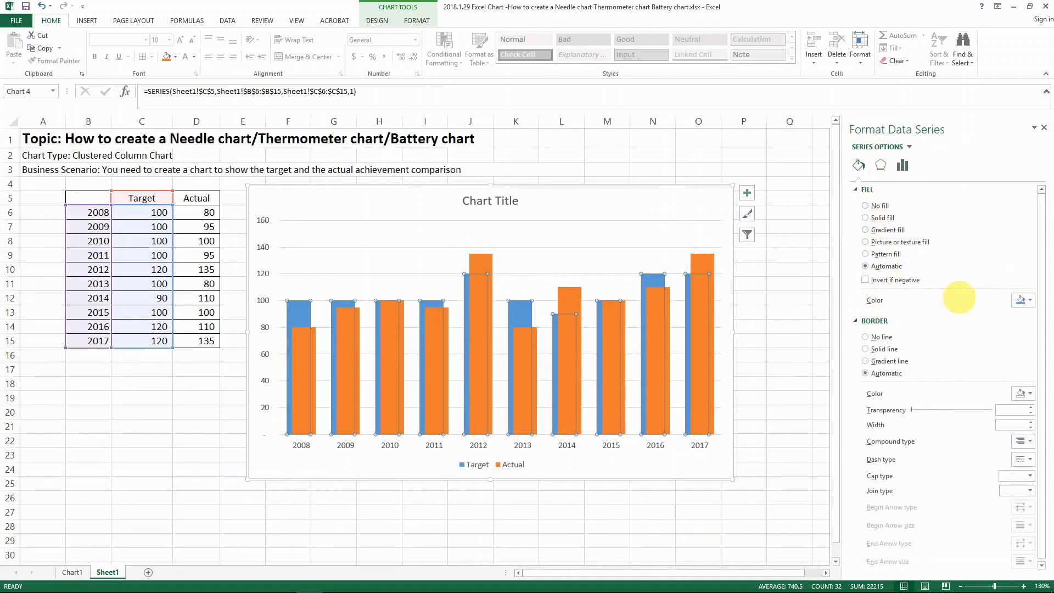
{"action": "left_click", "coordinate": [1021, 299]}
{"action": "left_click", "coordinate": [962, 325]}
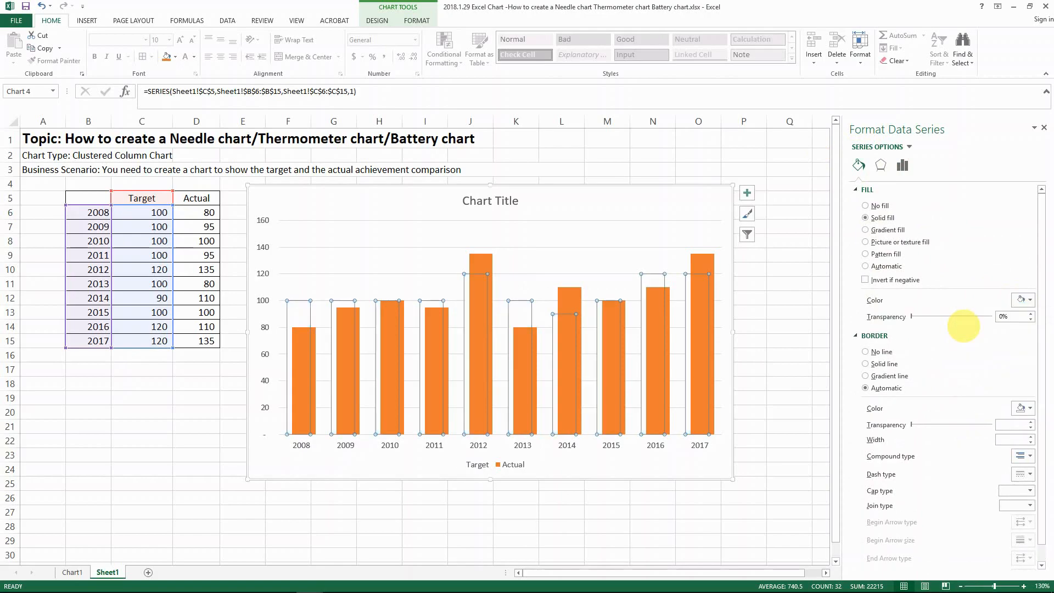
{"action": "left_click", "coordinate": [878, 364]}
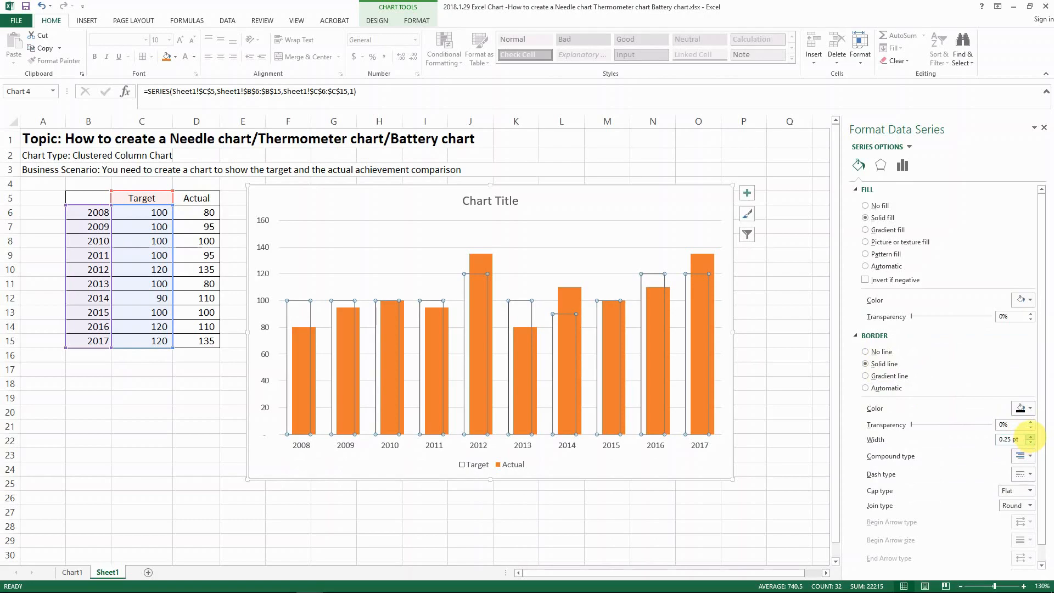
{"action": "left_click", "coordinate": [1030, 437]}
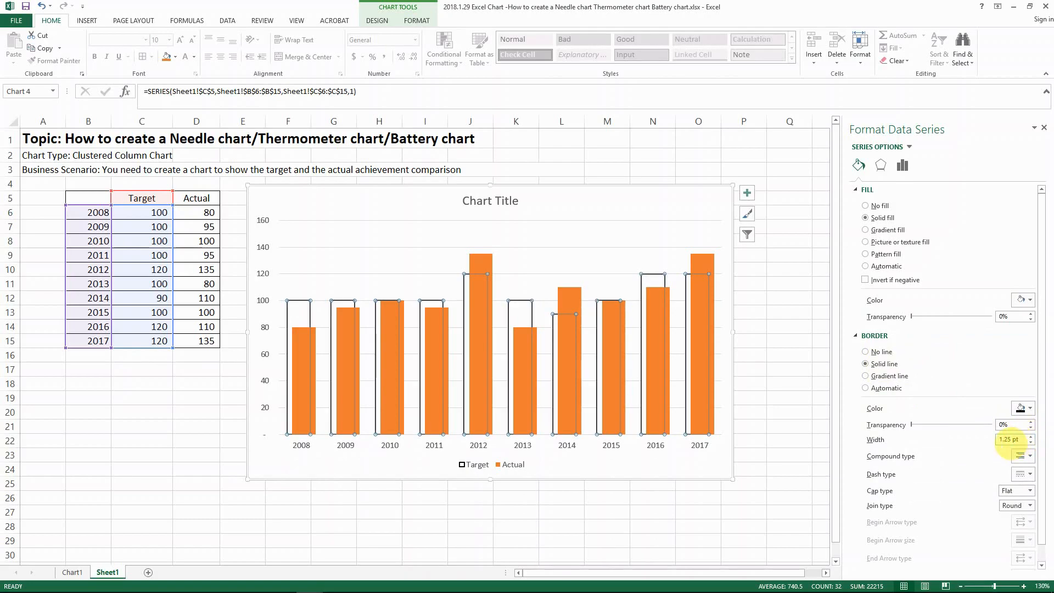
{"action": "left_click", "coordinate": [540, 311]}
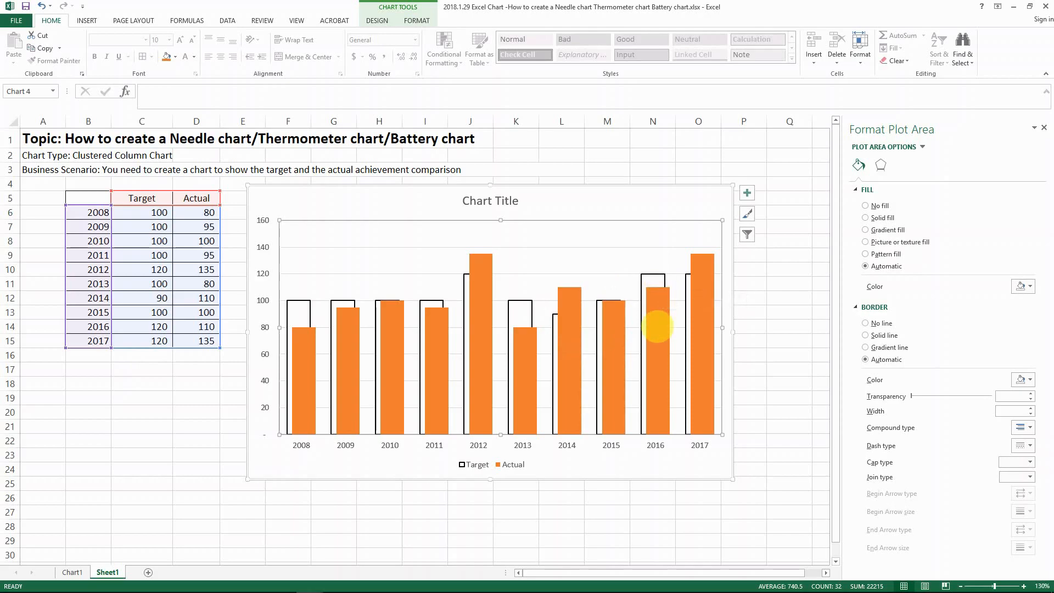
- Give the Actual columns a solid white border 6 pt wide
{"action": "left_click", "coordinate": [659, 324]}
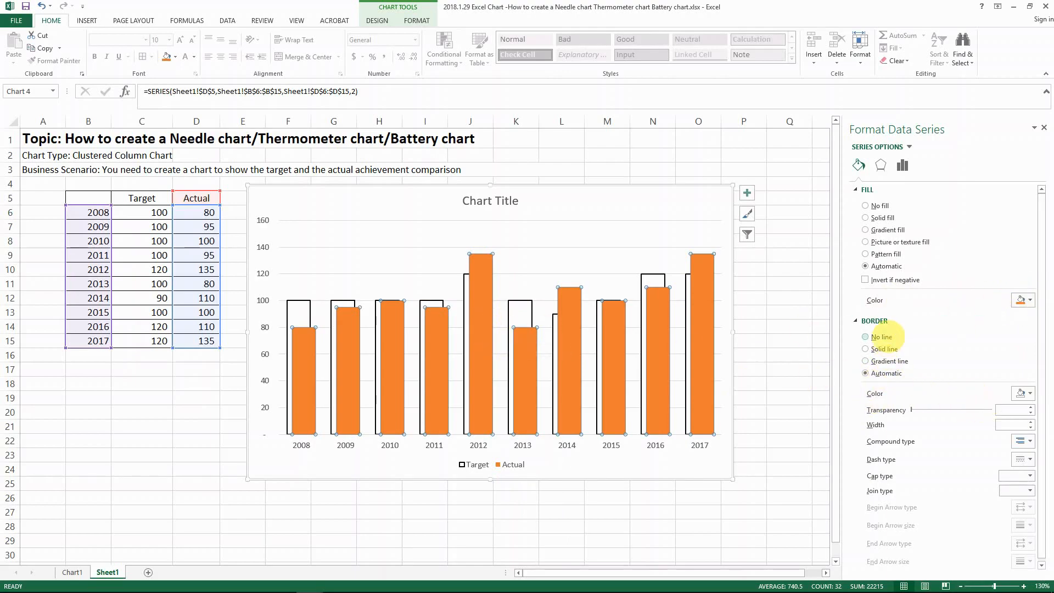
{"action": "left_click", "coordinate": [878, 348]}
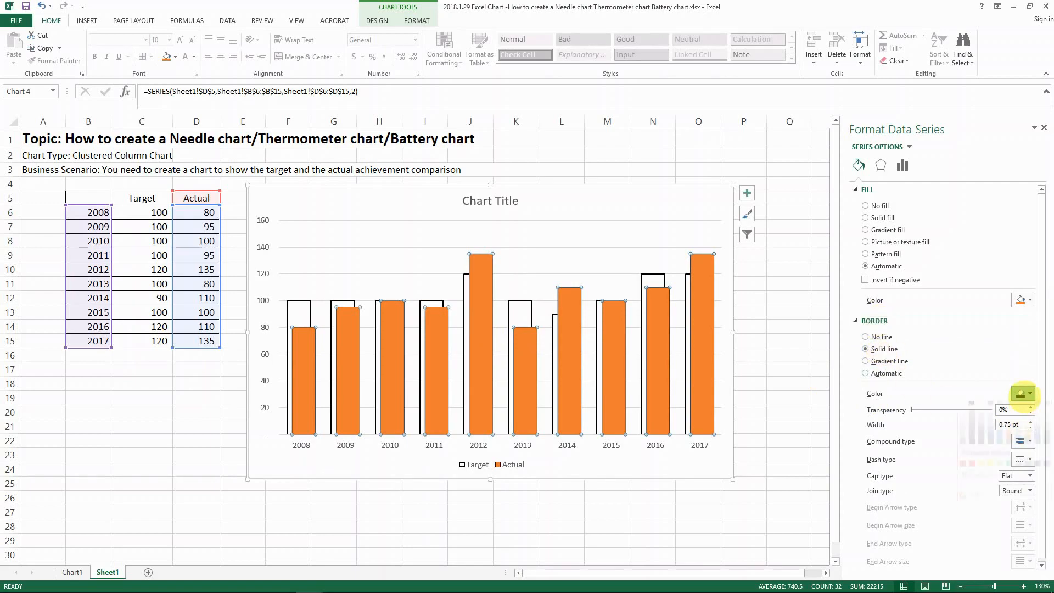
{"action": "left_click", "coordinate": [1021, 393]}
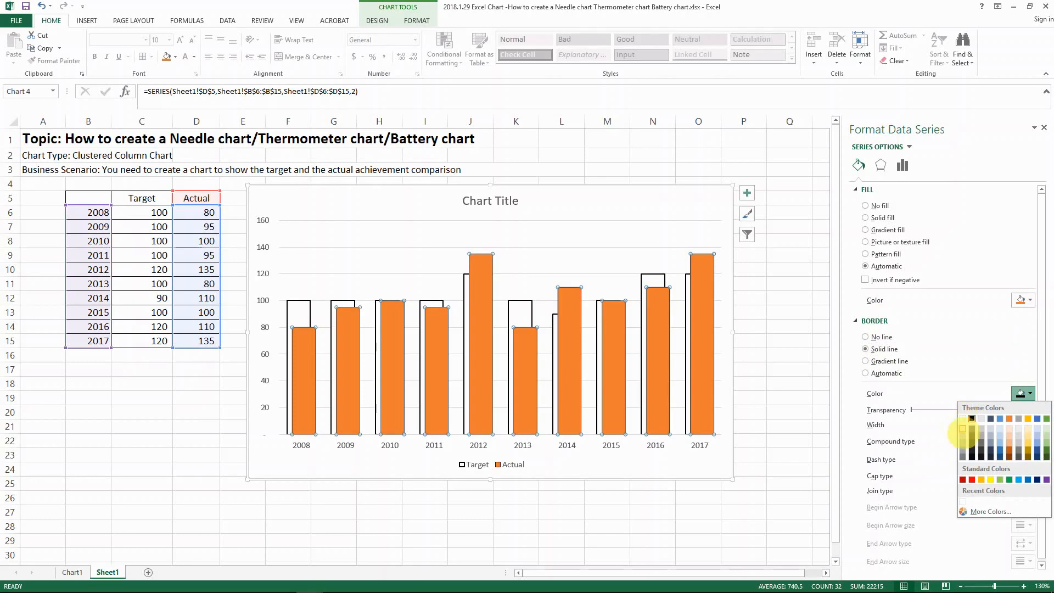
{"action": "left_click", "coordinate": [962, 419]}
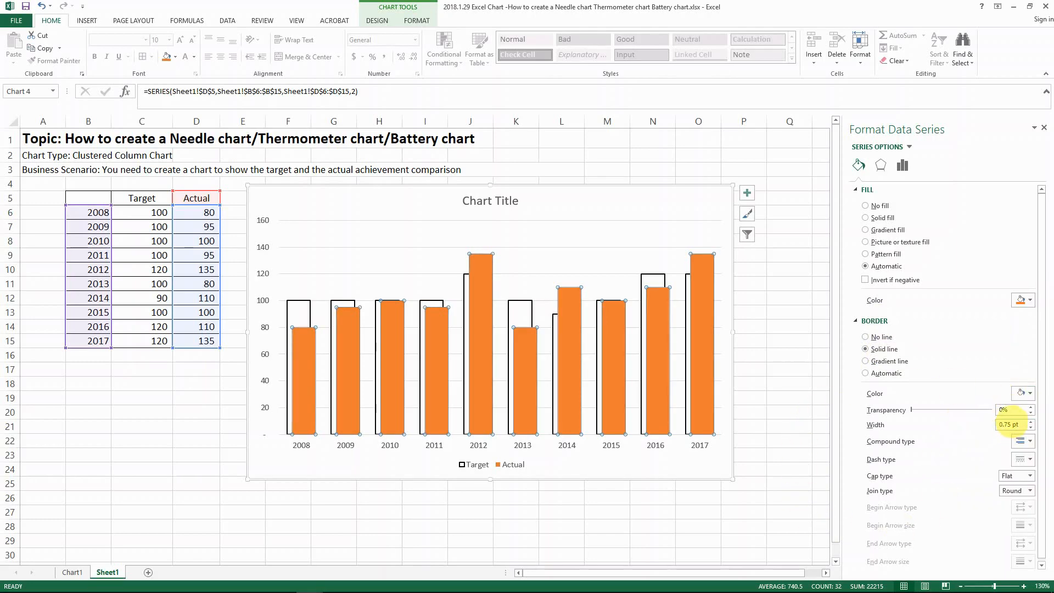
{"action": "left_click_drag", "start_coordinate": [1011, 424], "coordinate": [964, 424]}
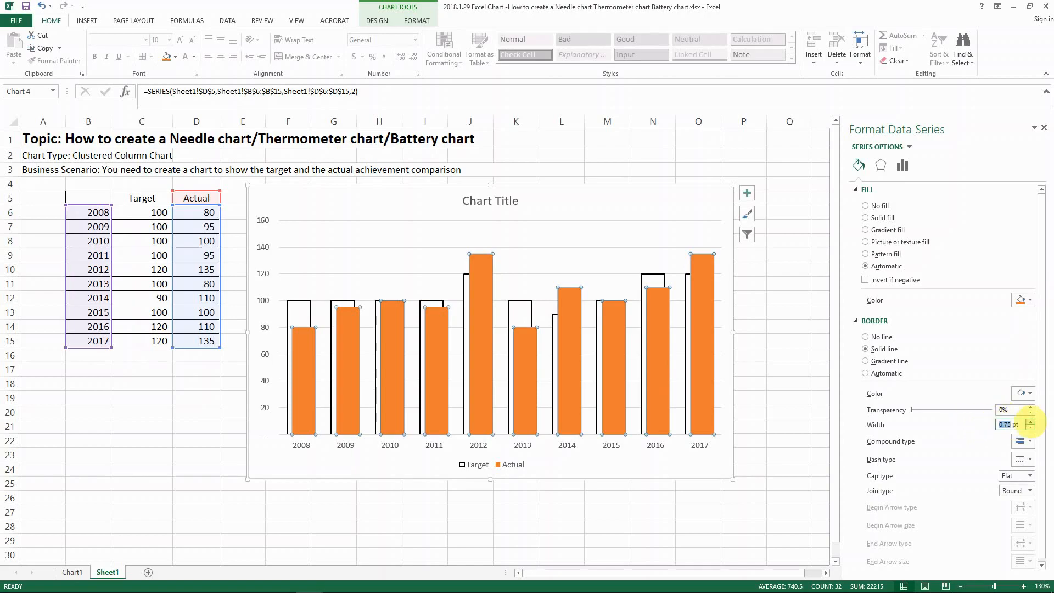
{"action": "type", "text": "6"}
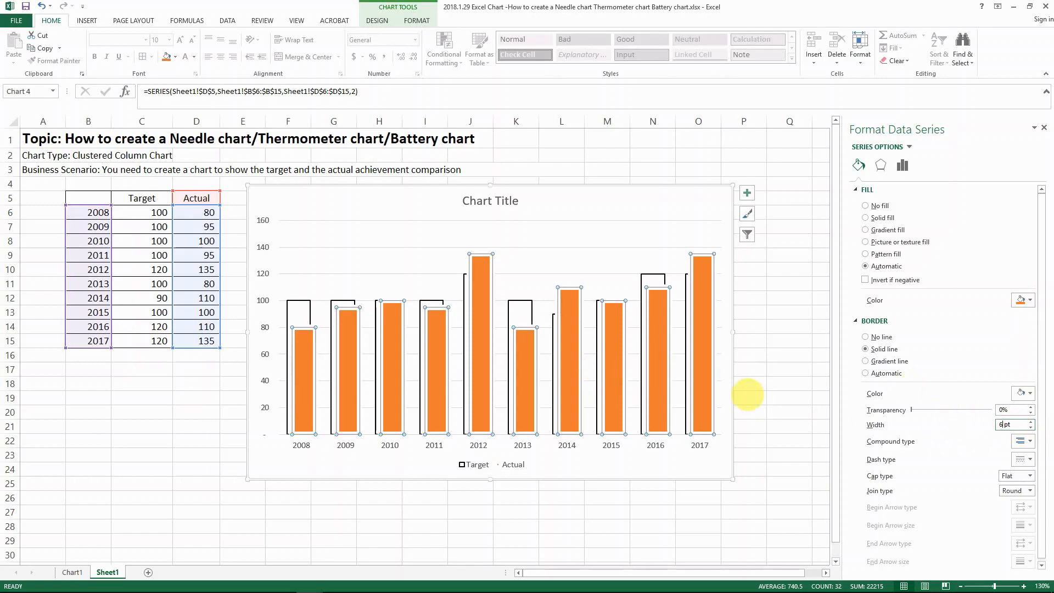
{"action": "left_click", "coordinate": [693, 374]}
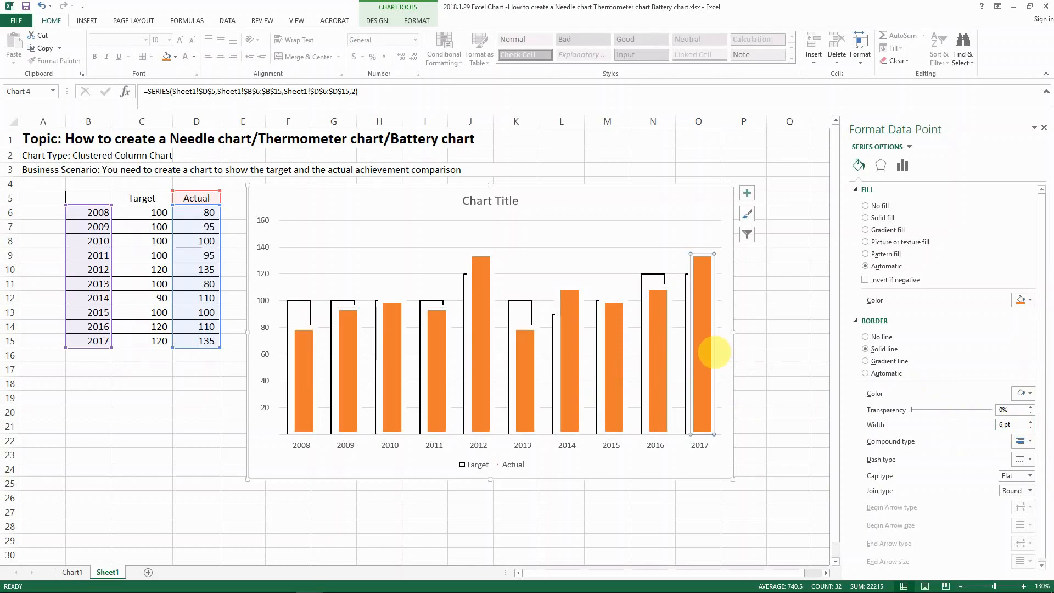
{"action": "left_click", "coordinate": [651, 359]}
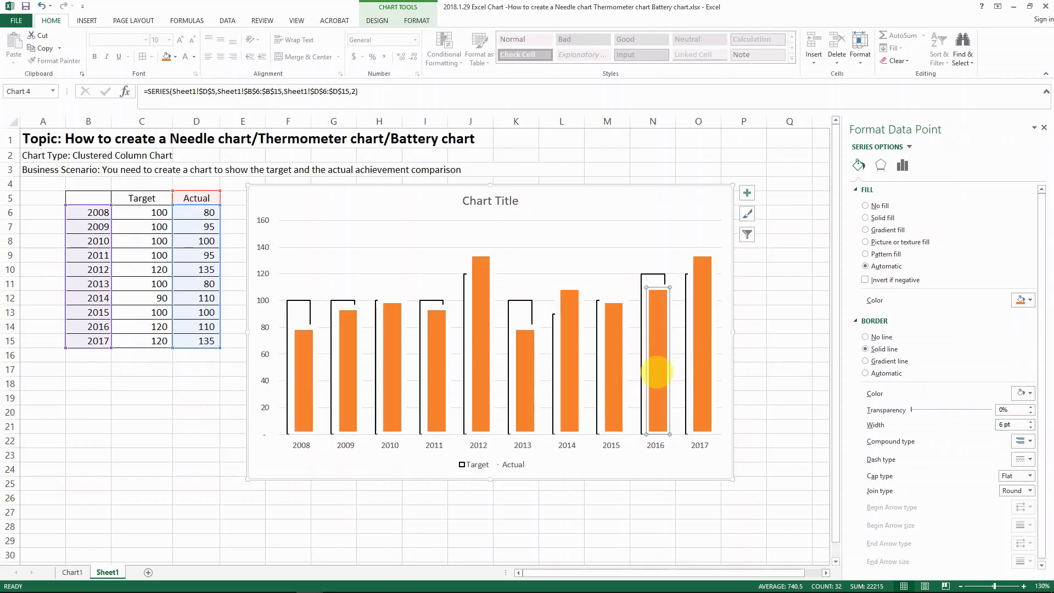
{"action": "left_click", "coordinate": [482, 359]}
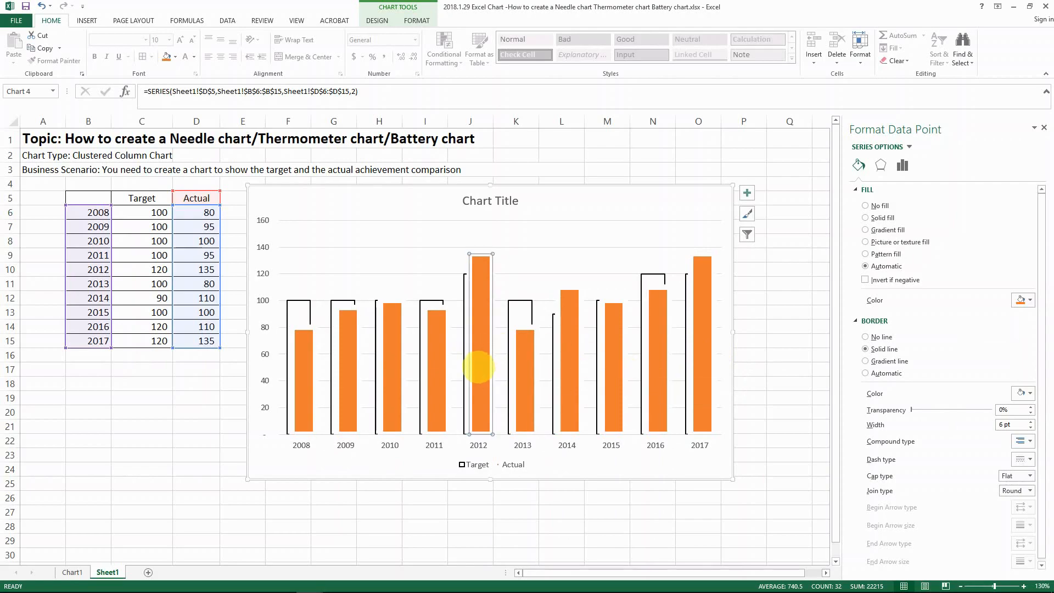
{"action": "left_click", "coordinate": [612, 362]}
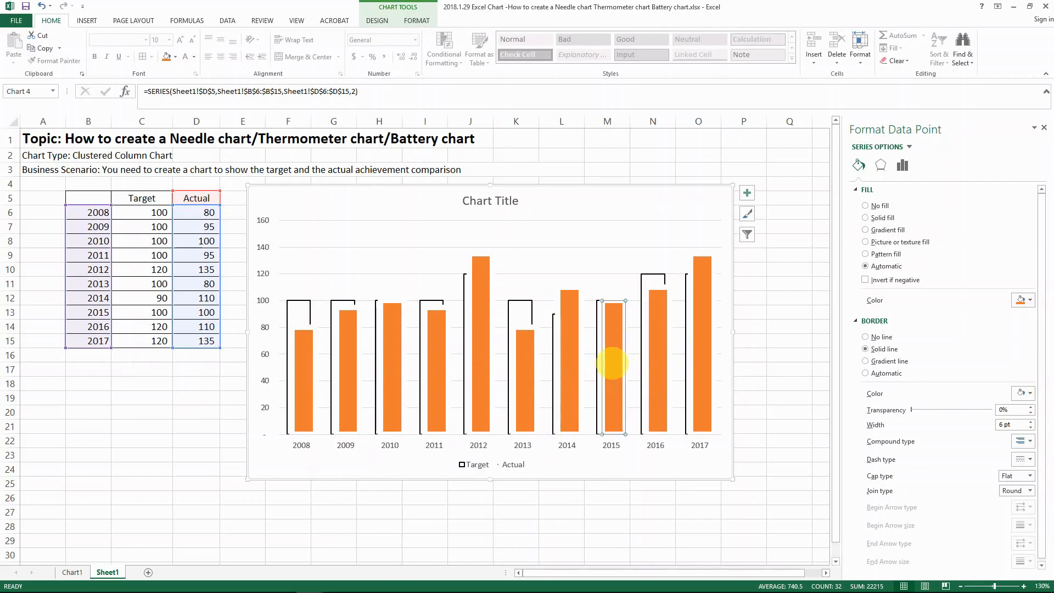
{"action": "left_click", "coordinate": [791, 427]}
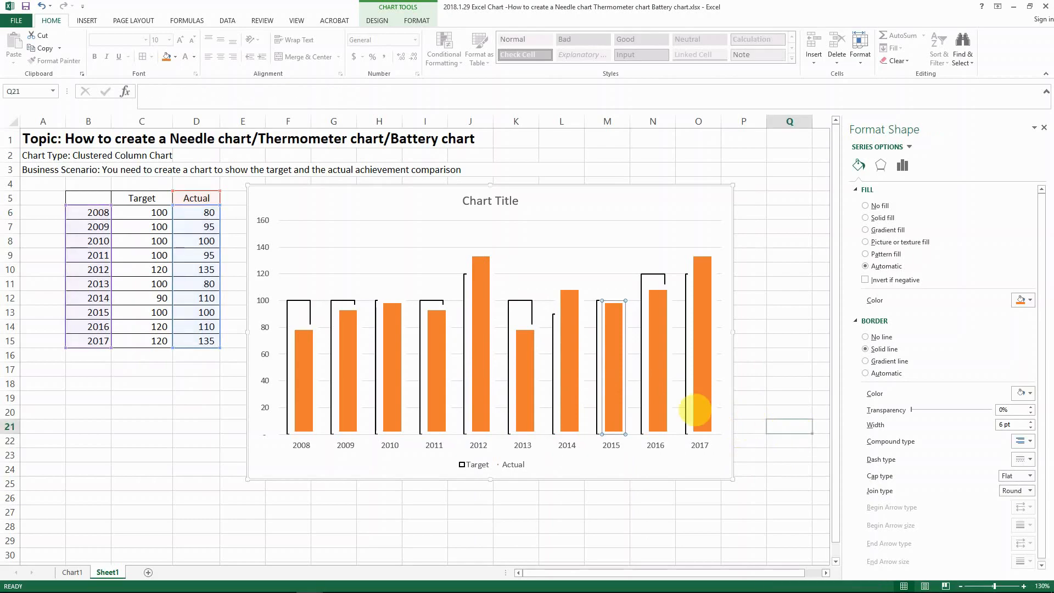
- Plot the Actual series on the secondary axis with a series overlap of 100%
{"action": "left_click", "coordinate": [480, 322]}
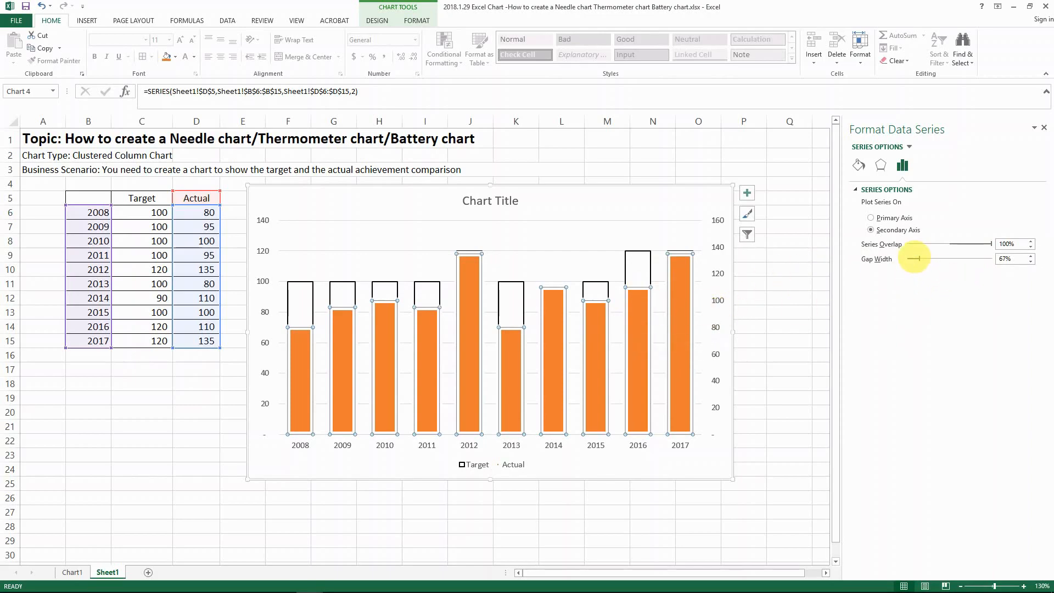
{"action": "left_click", "coordinate": [611, 245]}
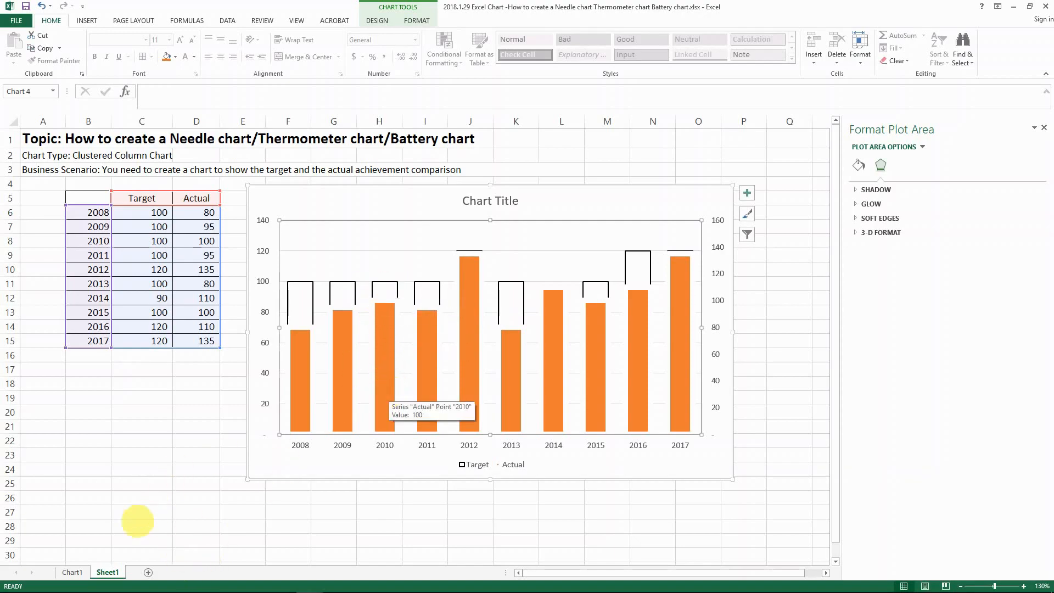
- Compare the columns with the reference chart on the Chart1 sheet and return to Sheet1
{"action": "left_click", "coordinate": [72, 572]}
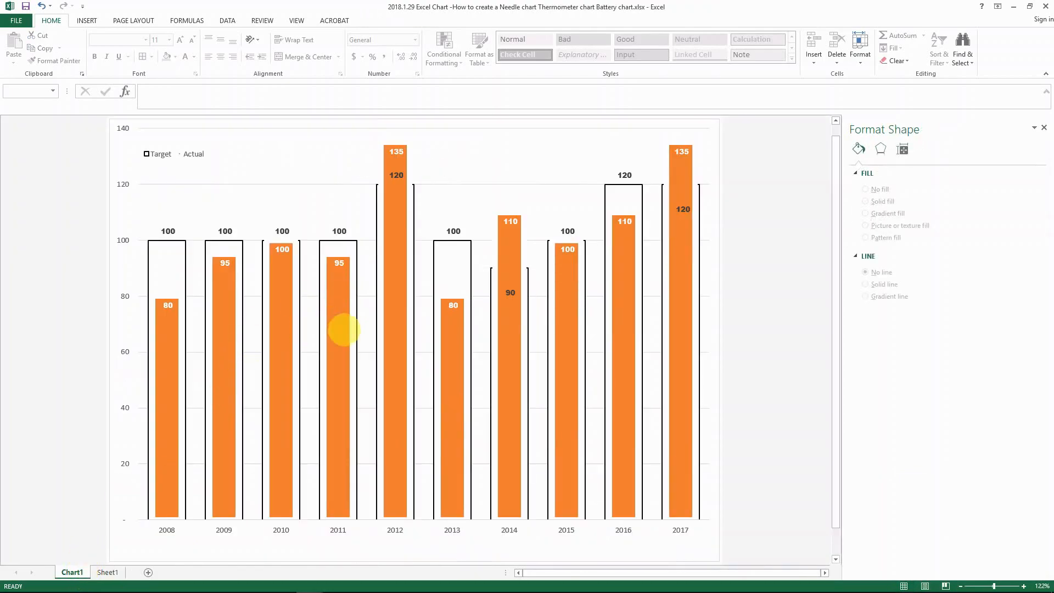
{"action": "left_click", "coordinate": [107, 568]}
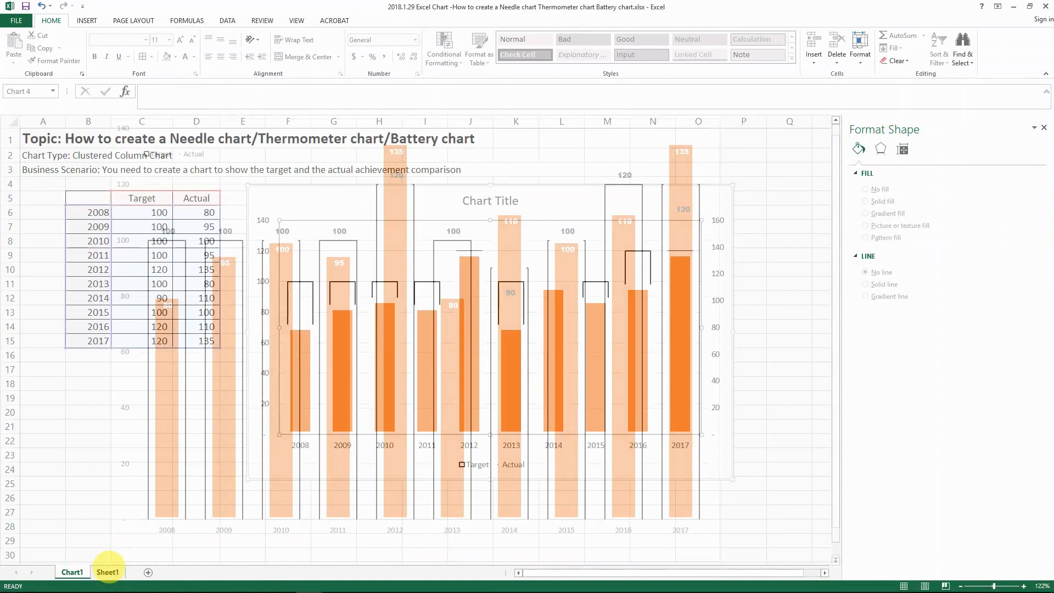
- Narrow the Actual columns by setting their gap width to 127%
{"action": "left_click", "coordinate": [470, 341]}
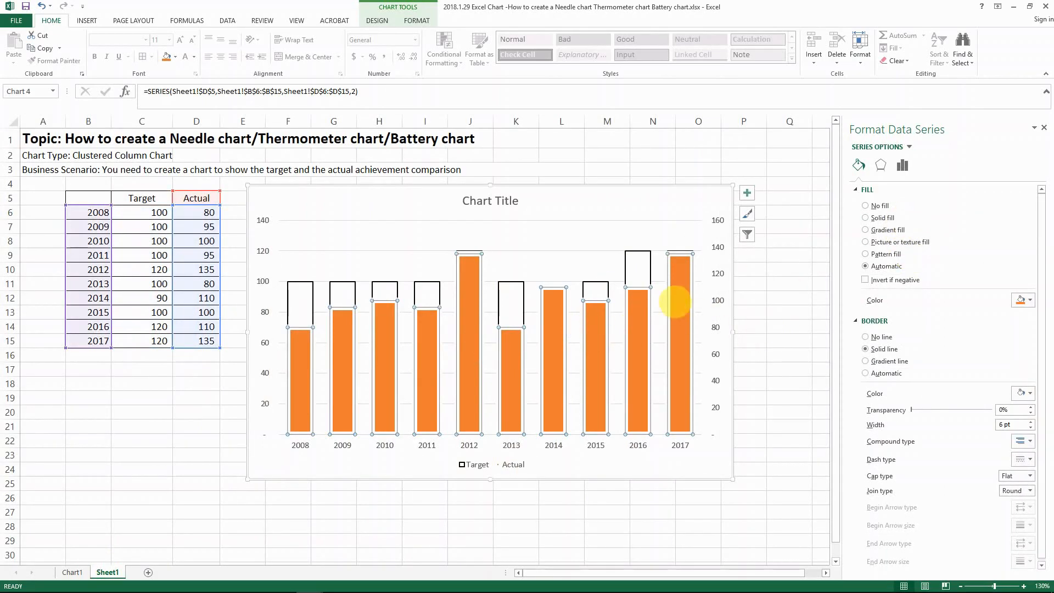
{"action": "left_click", "coordinate": [902, 166]}
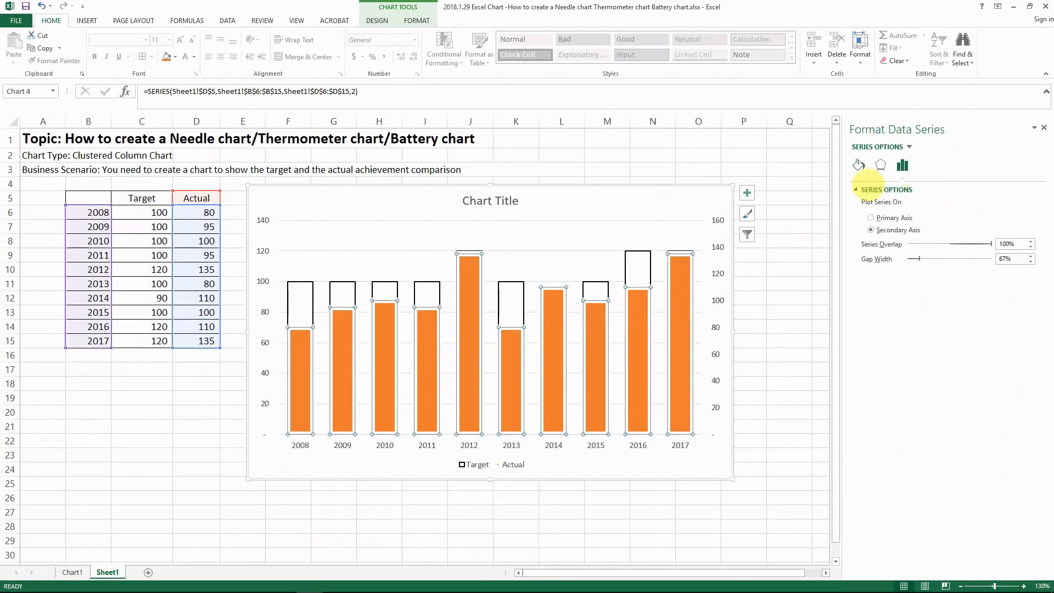
{"action": "left_click_drag", "start_coordinate": [913, 259], "coordinate": [937, 258]}
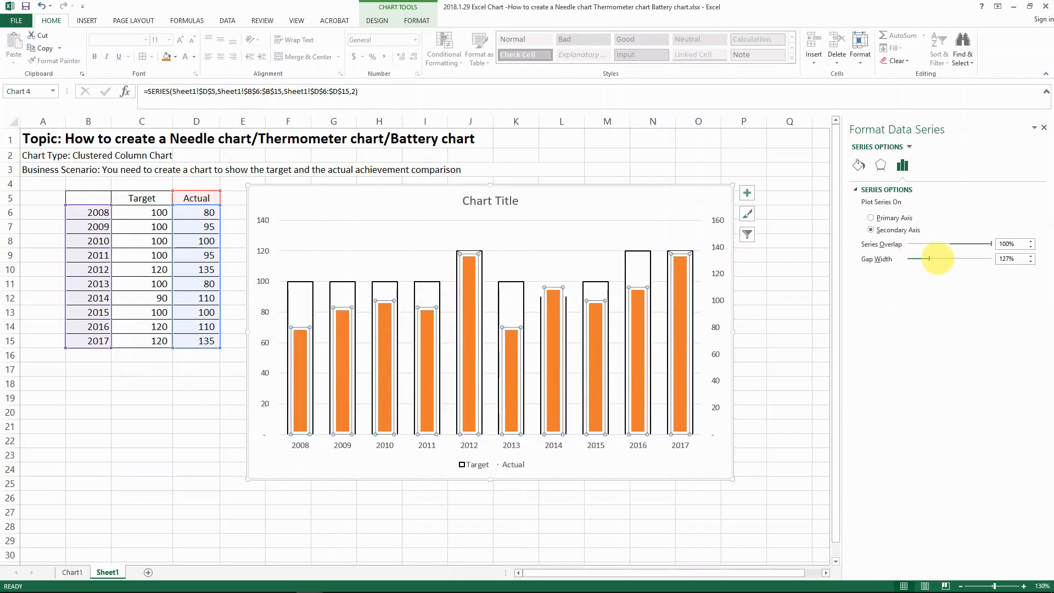
{"action": "left_click", "coordinate": [600, 264]}
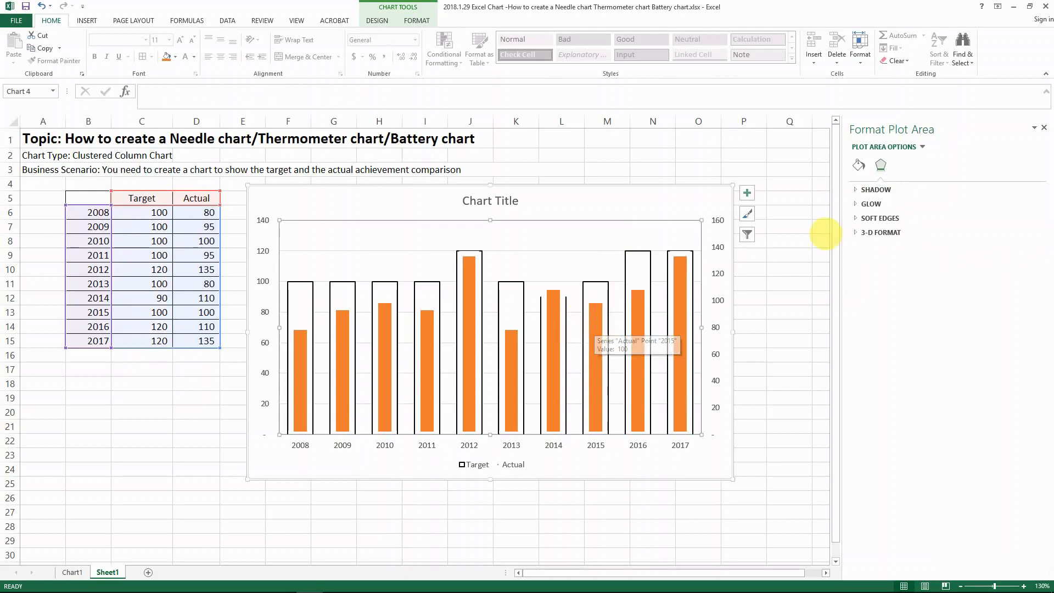
- Review the Actual series' overlap and gap width options and its fill and border settings
{"action": "left_click", "coordinate": [595, 322]}
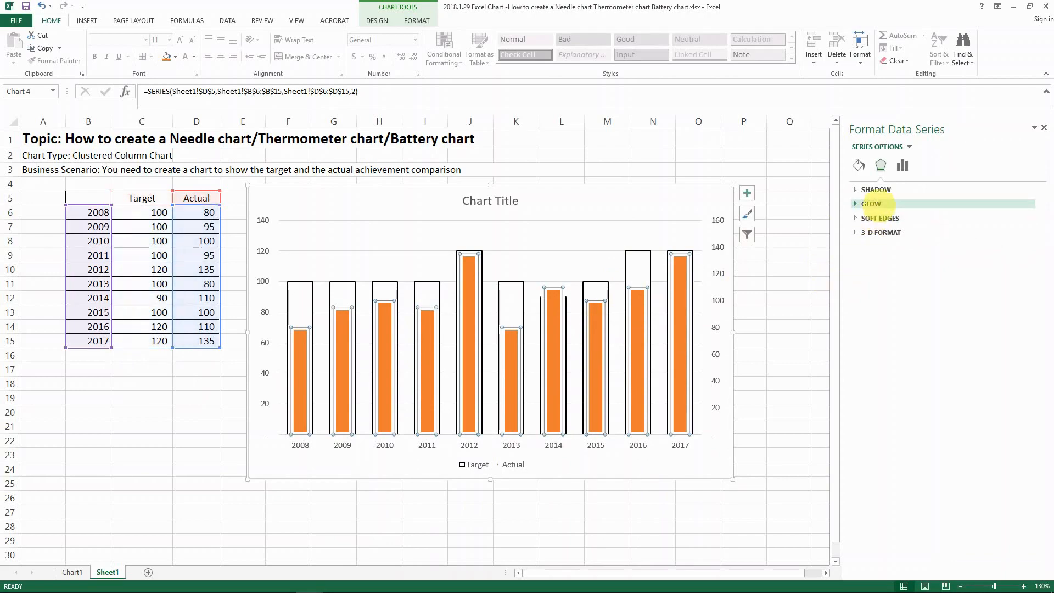
{"action": "left_click", "coordinate": [901, 164]}
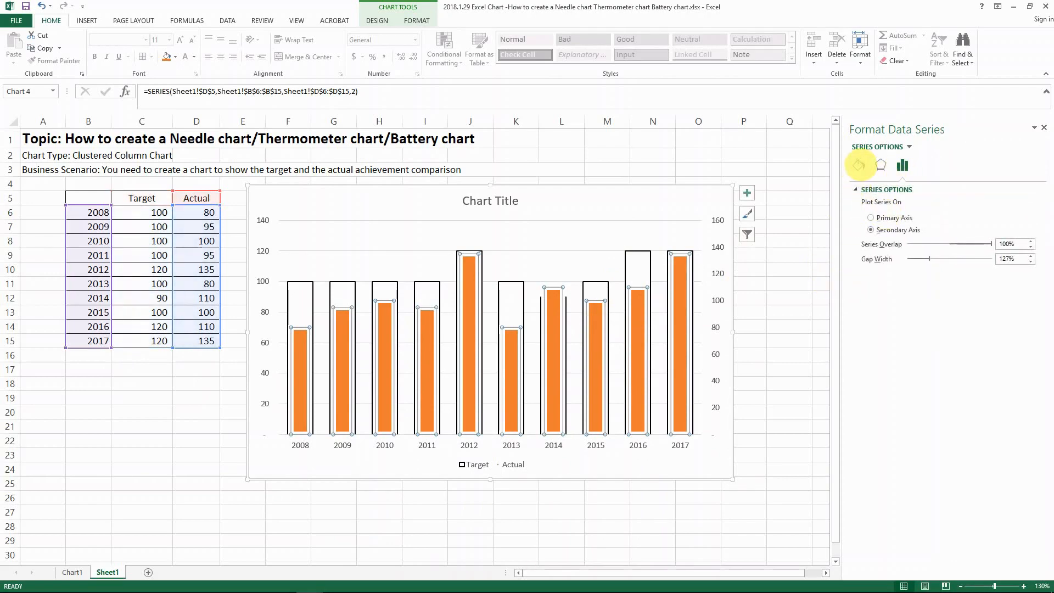
{"action": "left_click", "coordinate": [859, 165]}
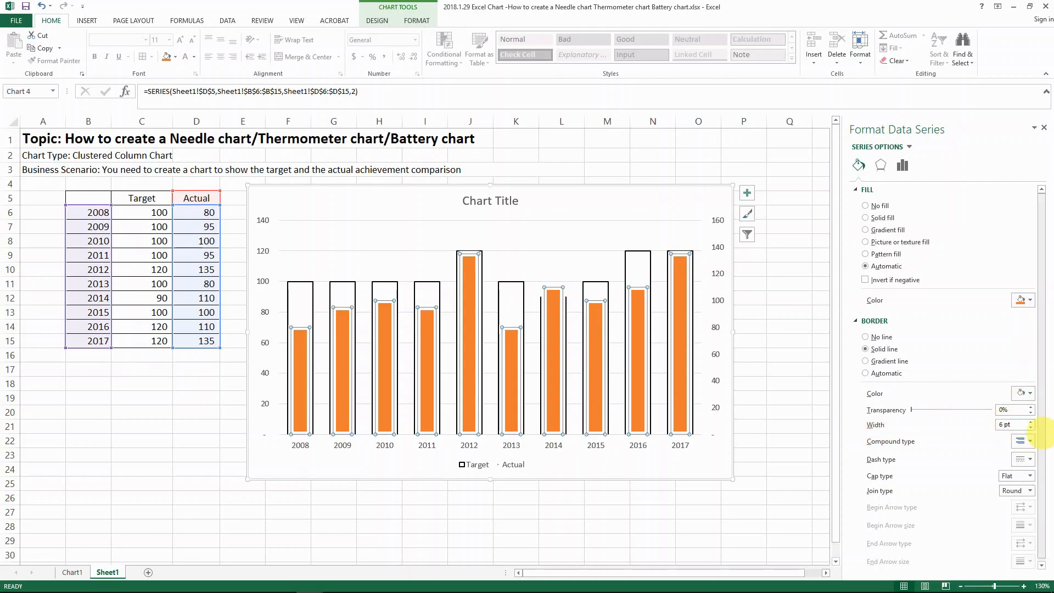
{"action": "left_click", "coordinate": [604, 443]}
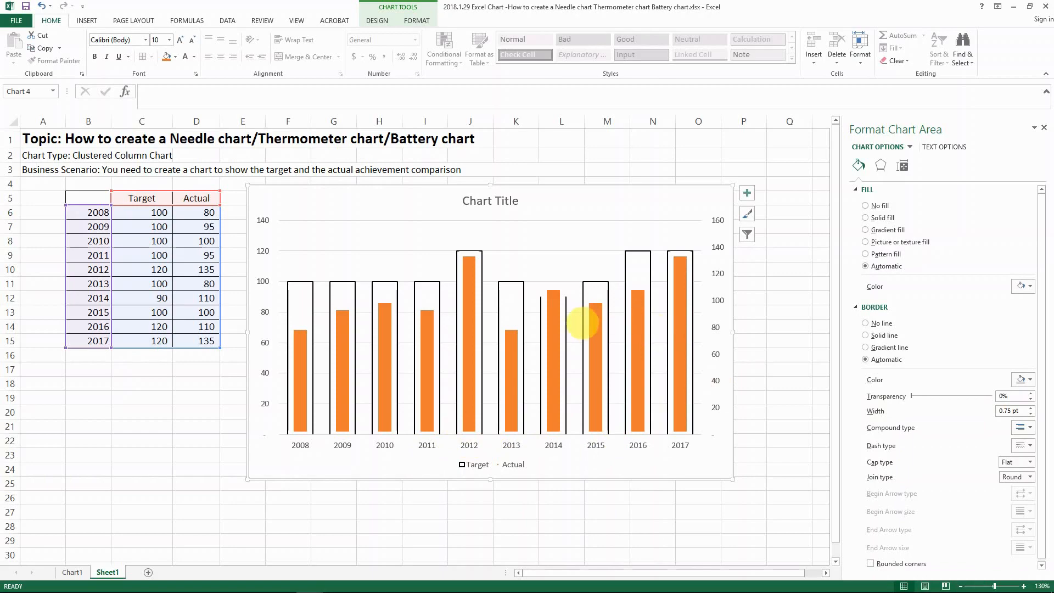
- Set the gap width of the Actual series to 167%
{"action": "left_click", "coordinate": [469, 282]}
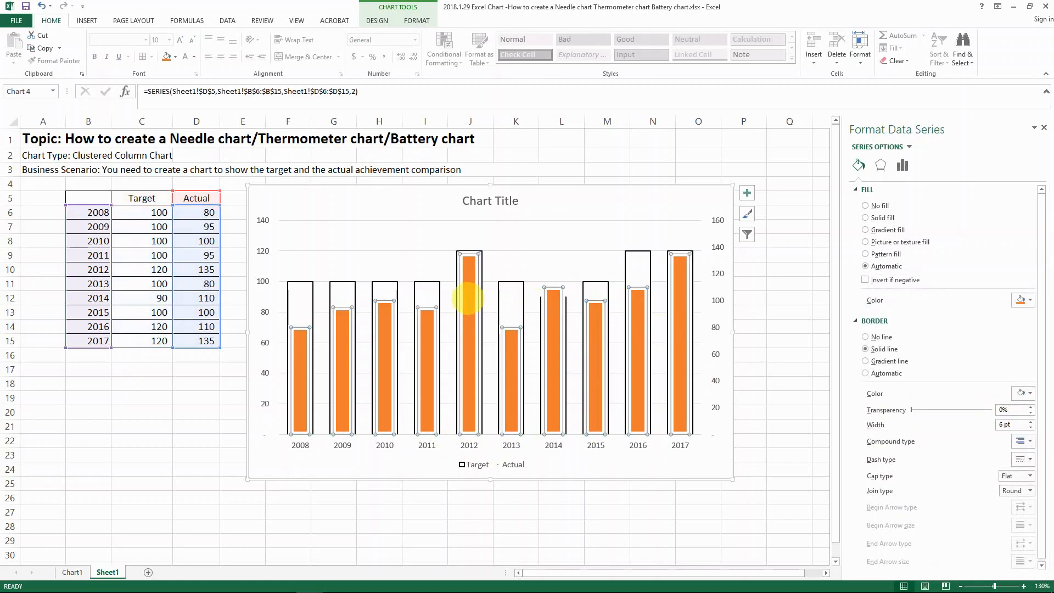
{"action": "left_click", "coordinate": [903, 165]}
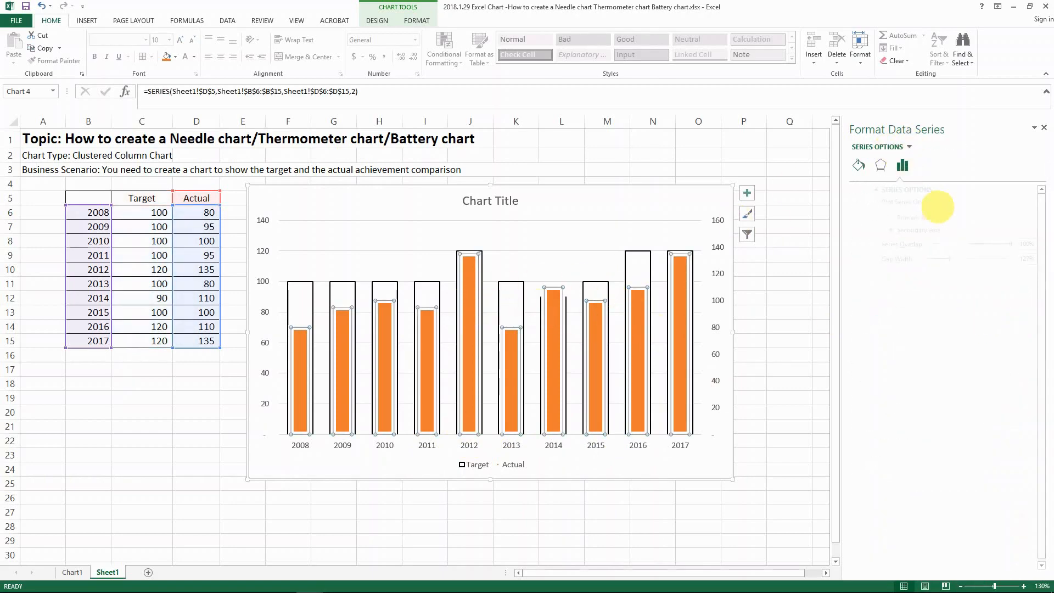
{"action": "left_click_drag", "start_coordinate": [928, 257], "coordinate": [939, 259]}
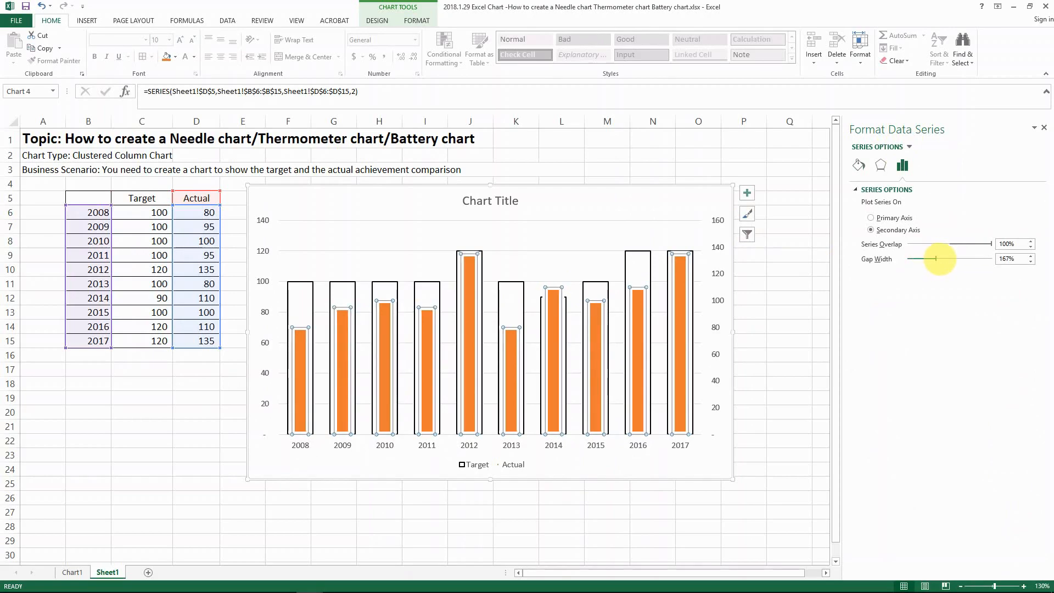
{"action": "left_click", "coordinate": [556, 234]}
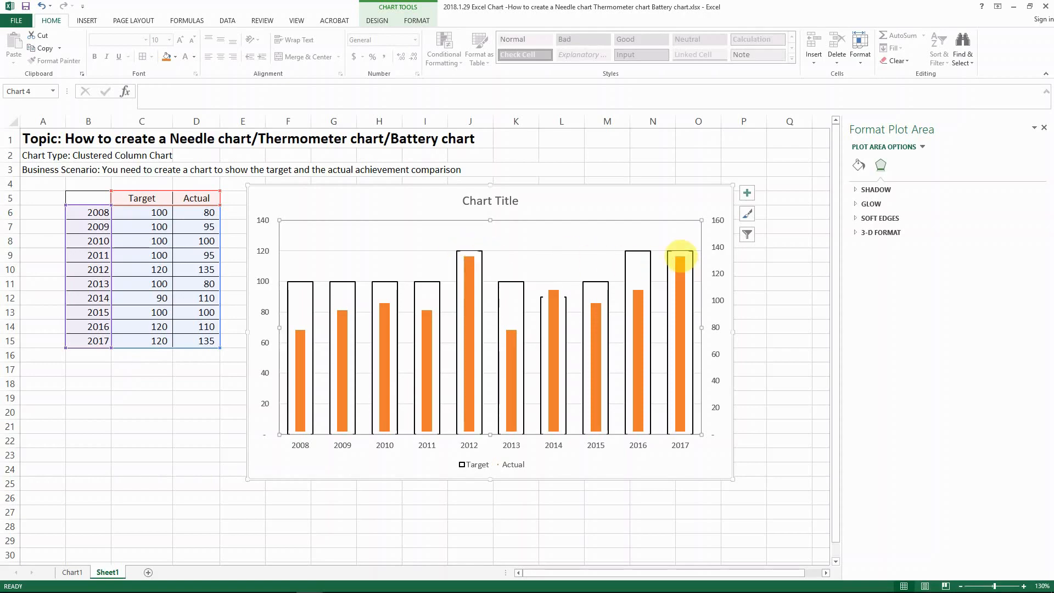
- Reduce the border width of the Actual columns to 4.5 pt
{"action": "left_click", "coordinate": [680, 263]}
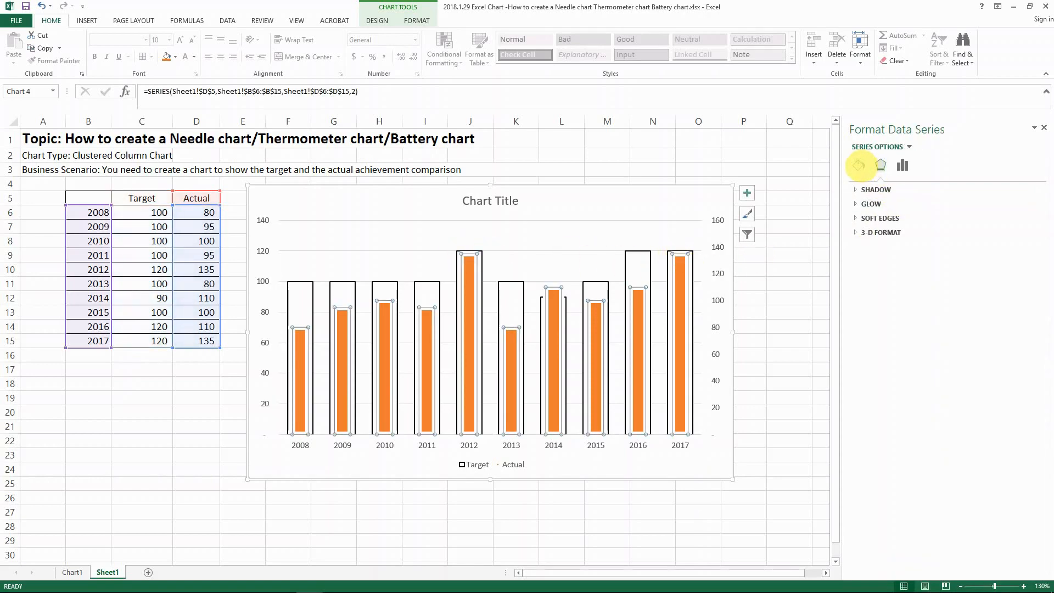
{"action": "left_click", "coordinate": [859, 164]}
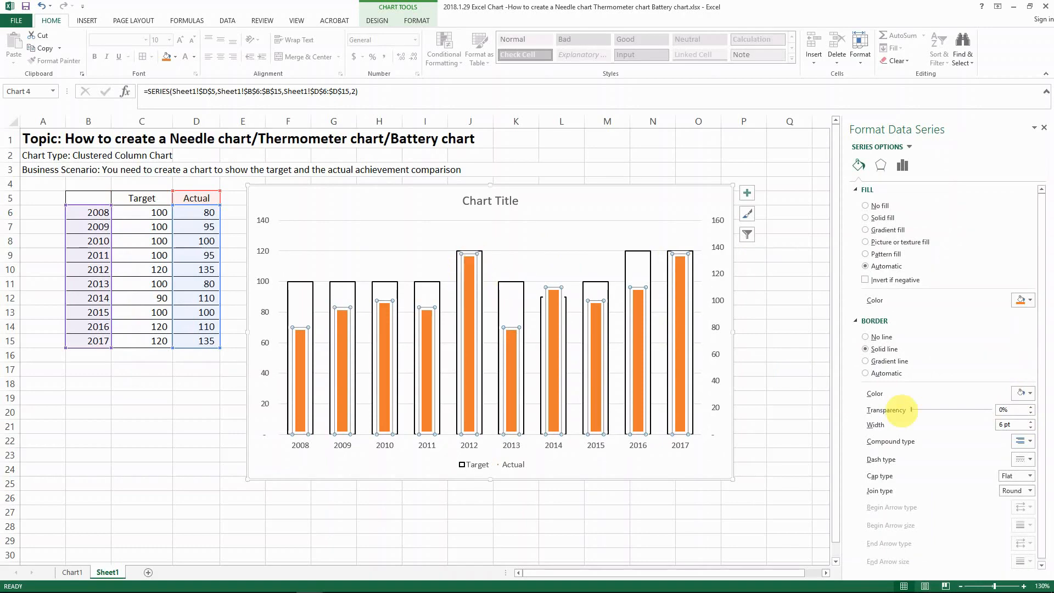
{"action": "left_click", "coordinate": [1030, 427]}
{"action": "left_click", "coordinate": [1030, 427]}
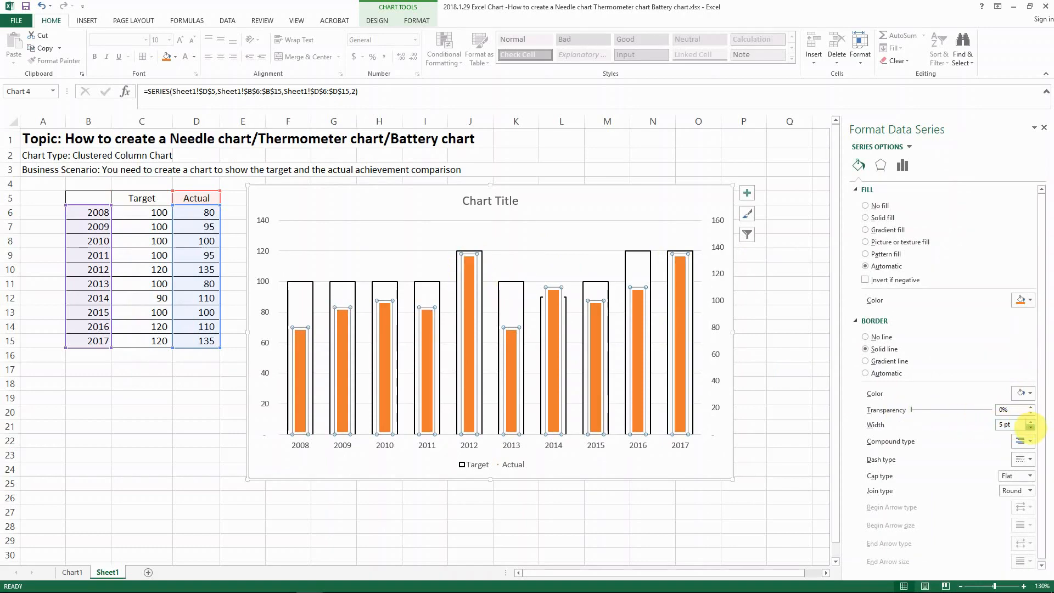
{"action": "left_click", "coordinate": [1031, 427]}
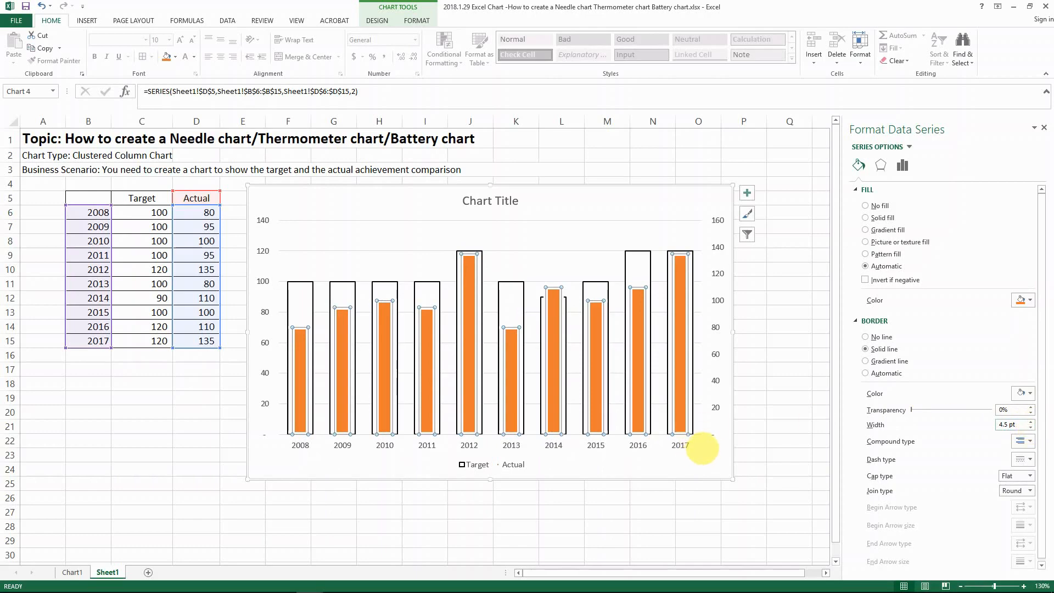
{"action": "left_click", "coordinate": [702, 448]}
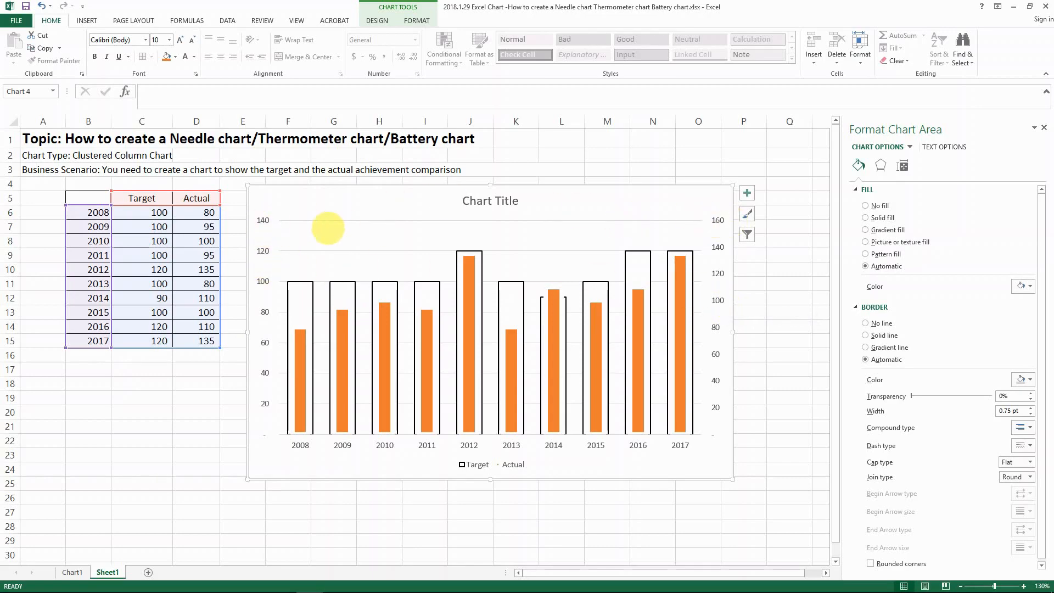
- Compare the scales of the chart's primary and secondary vertical axes
{"action": "mouse_move", "coordinate": [468, 260]}
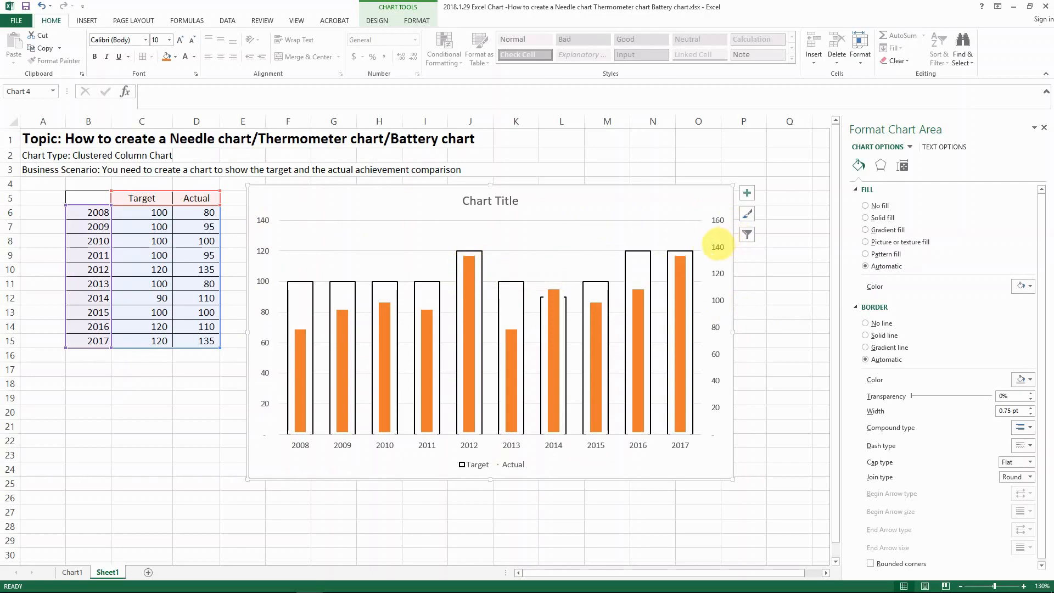
{"action": "left_click", "coordinate": [263, 220]}
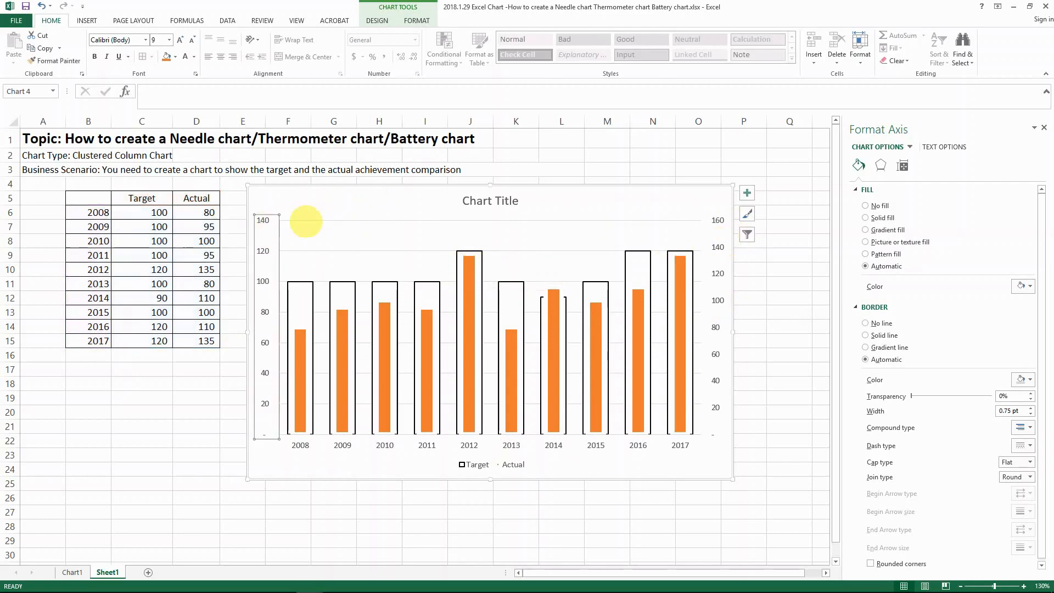
{"action": "left_click", "coordinate": [713, 222]}
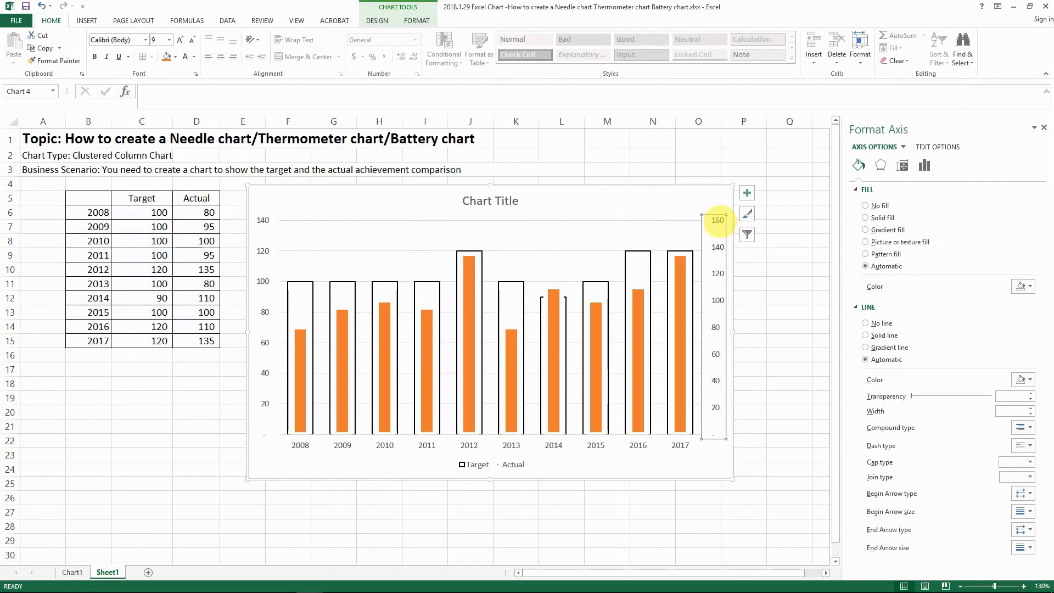
- Set the maximum bound of the secondary vertical axis to 140 to match the primary axis
{"action": "right_click", "coordinate": [718, 221]}
{"action": "left_click", "coordinate": [716, 221]}
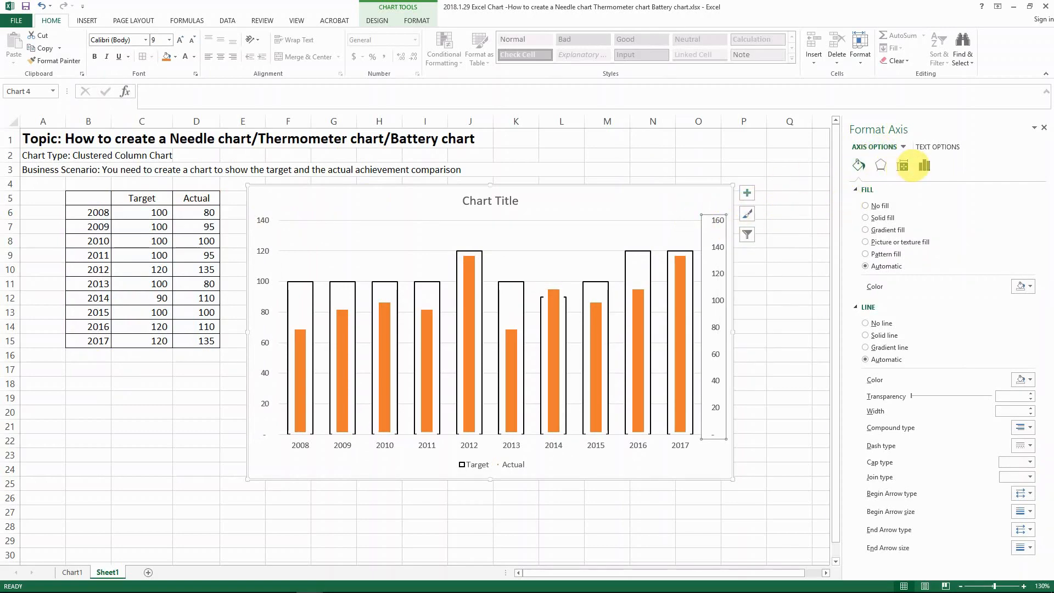
{"action": "left_click", "coordinate": [924, 165]}
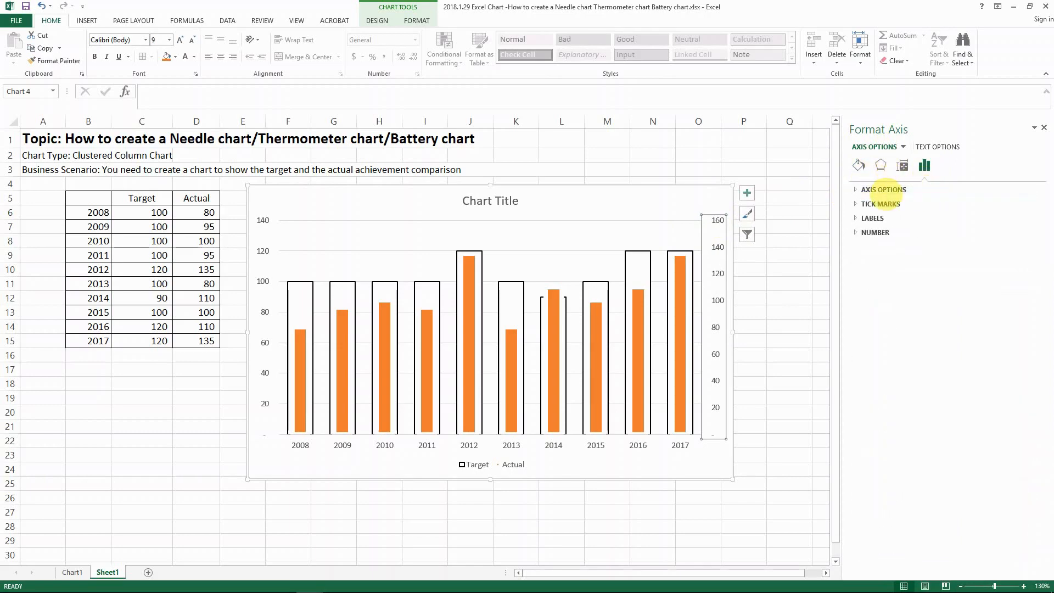
{"action": "left_click", "coordinate": [883, 189]}
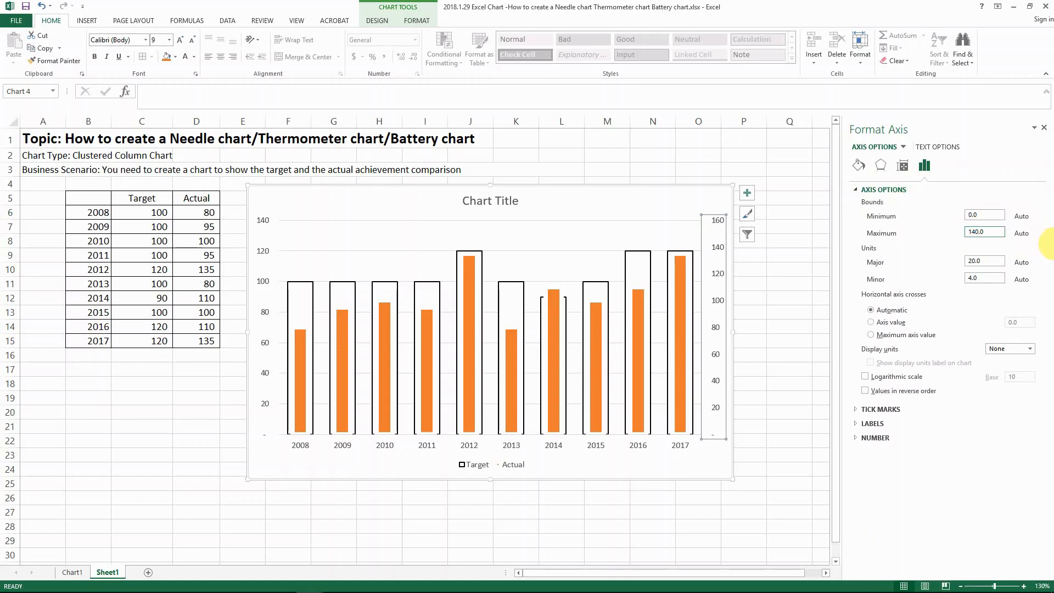
{"action": "key", "text": "Return"}
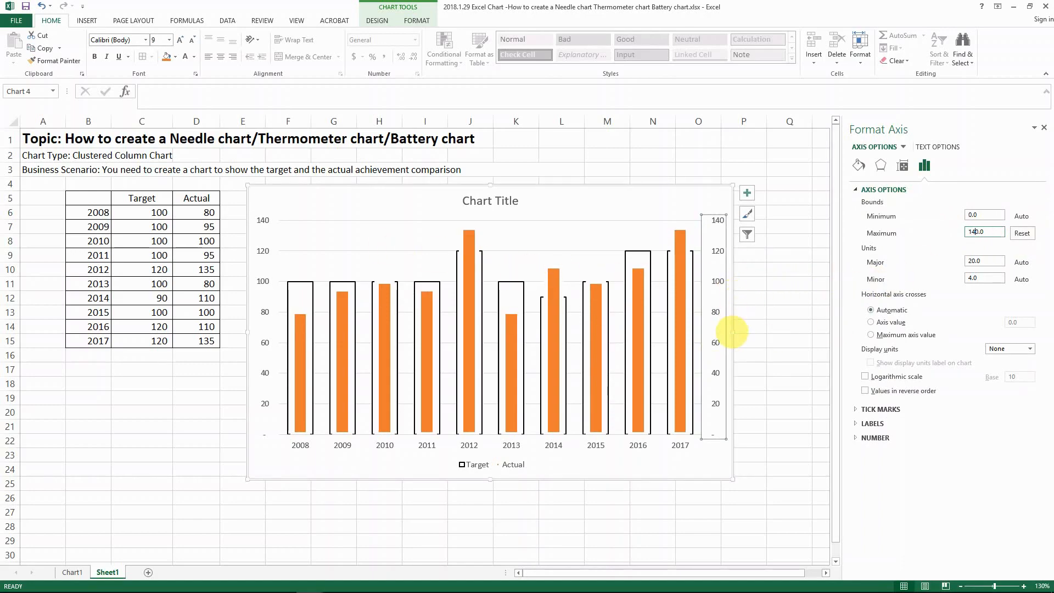
- Widen the chart to about the end of column P and delete its secondary vertical axis
{"action": "left_click_drag", "start_coordinate": [733, 331], "coordinate": [769, 333]}
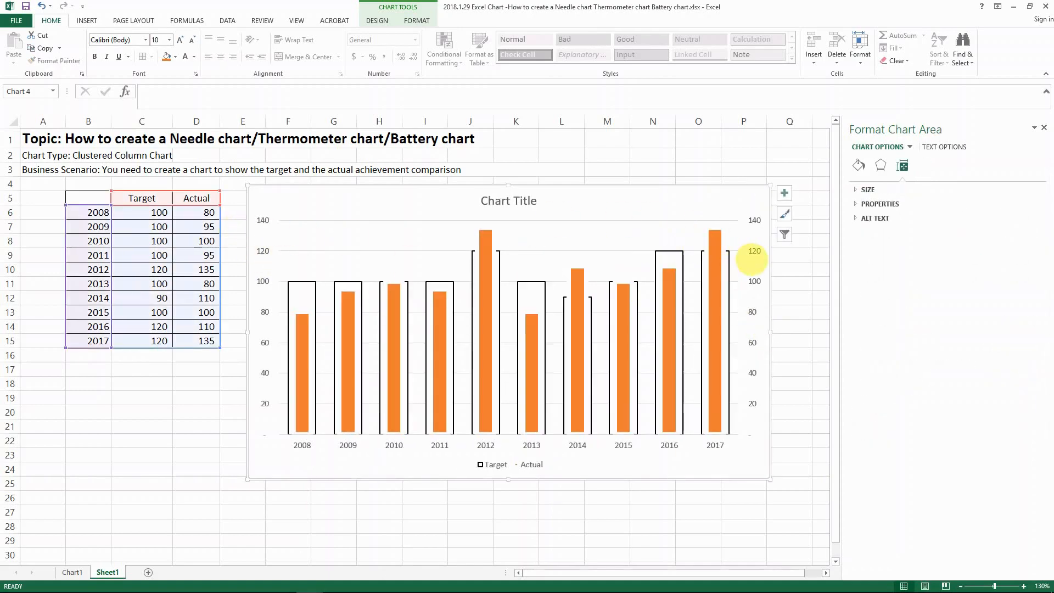
{"action": "left_click", "coordinate": [263, 251]}
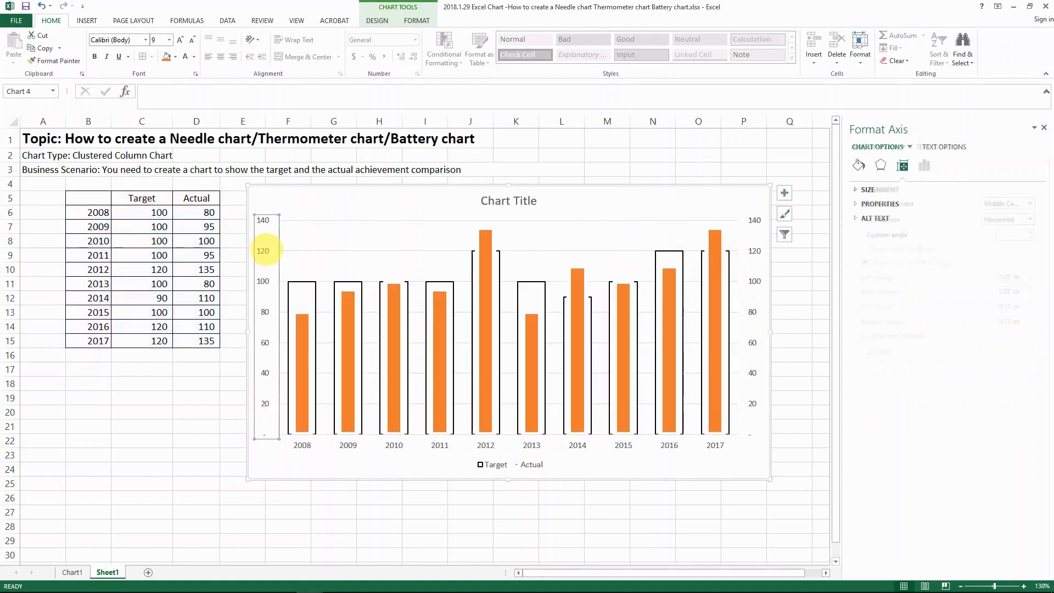
{"action": "left_click", "coordinate": [754, 250]}
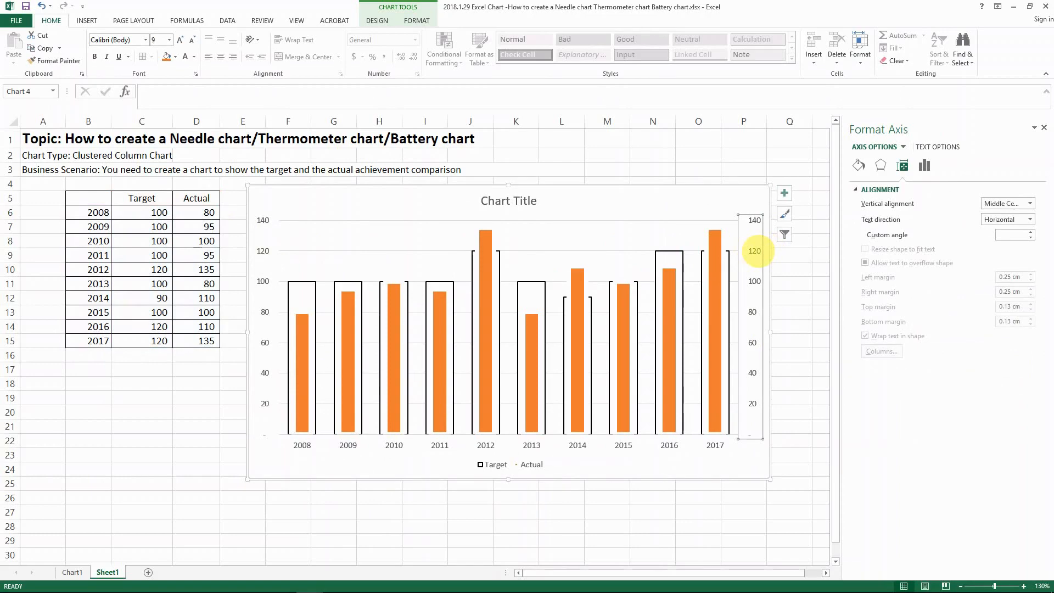
{"action": "key", "text": "Delete"}
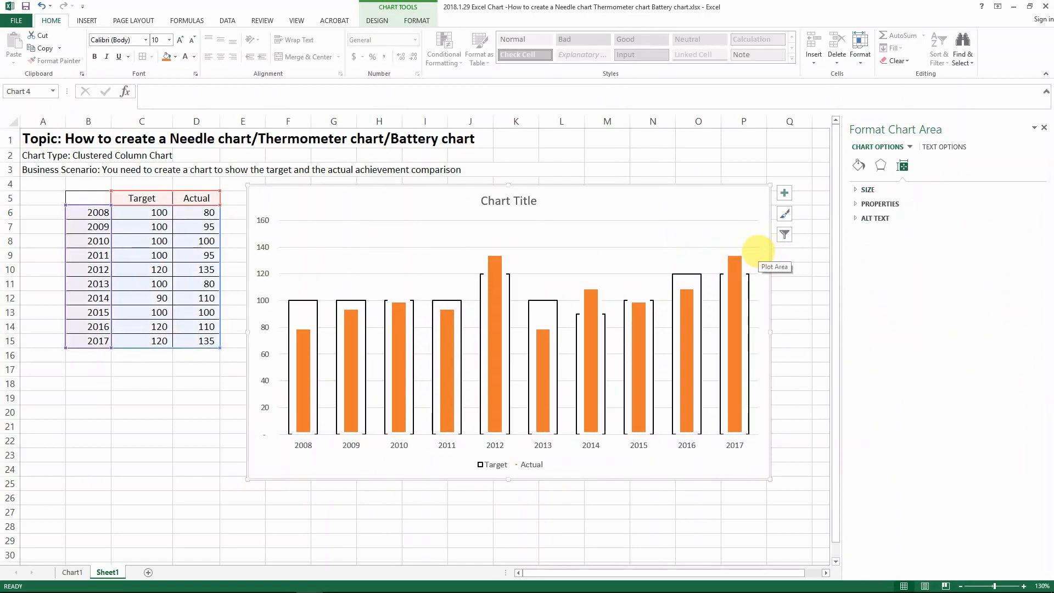
{"action": "left_click", "coordinate": [555, 252]}
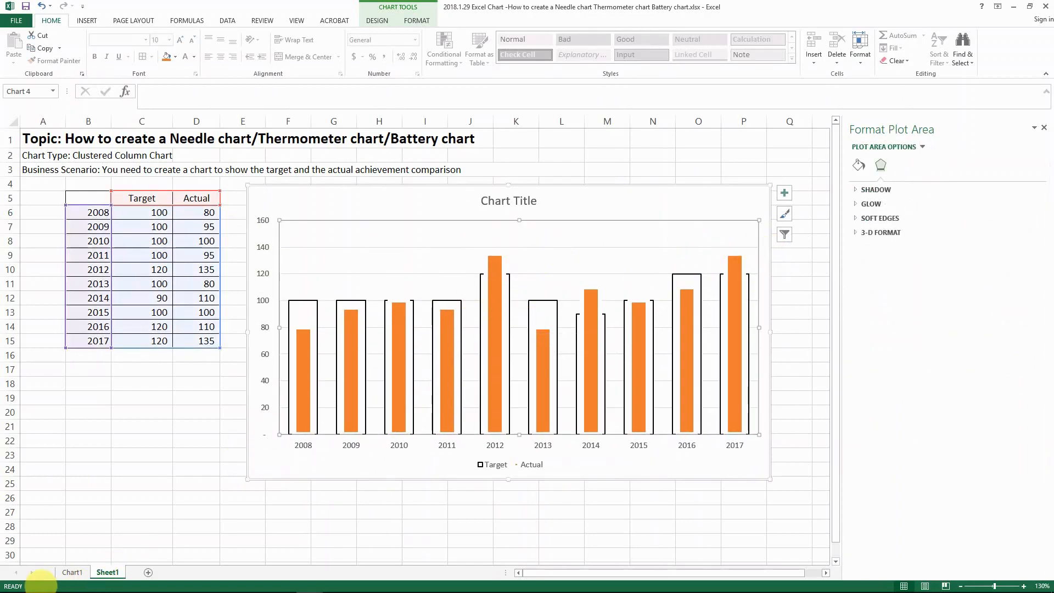
- Check the finished example on the Chart1 sheet and add data labels to the Actual series on Sheet1
{"action": "left_click", "coordinate": [72, 572]}
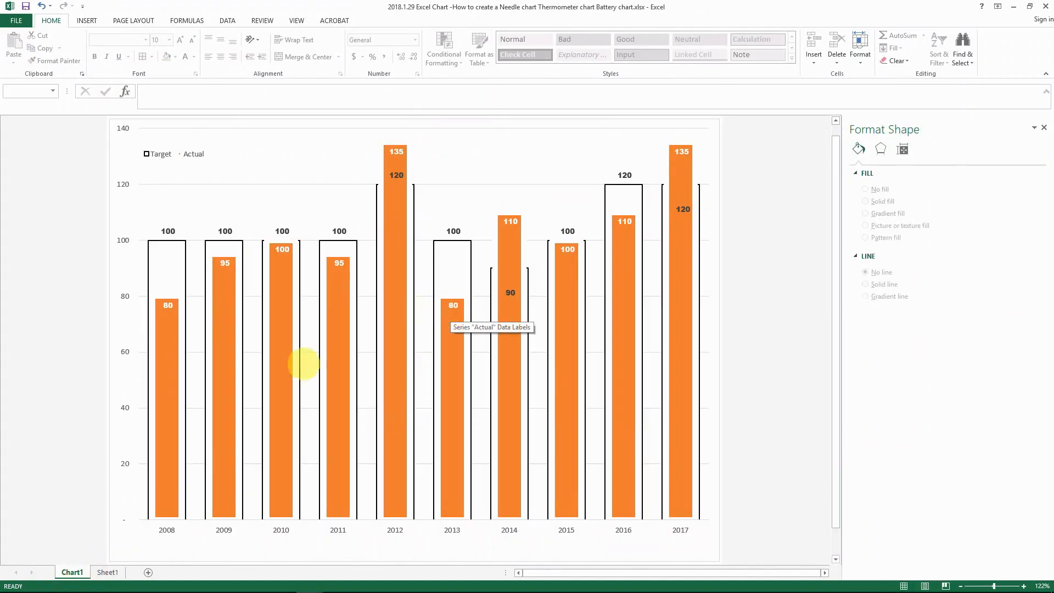
{"action": "left_click", "coordinate": [107, 571]}
{"action": "left_click", "coordinate": [493, 292]}
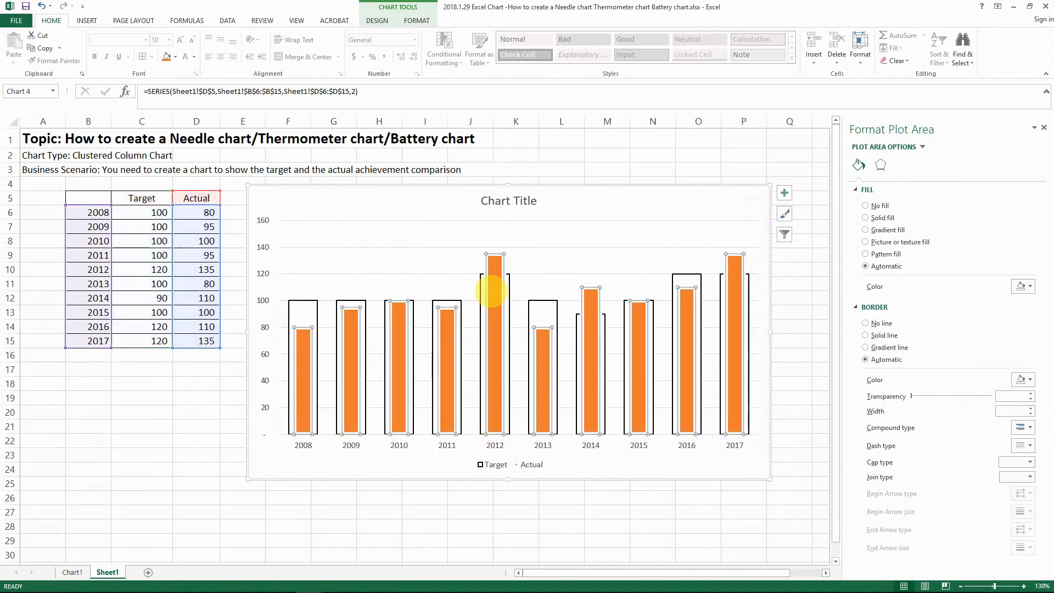
{"action": "right_click", "coordinate": [492, 293]}
{"action": "mouse_move", "coordinate": [535, 366]}
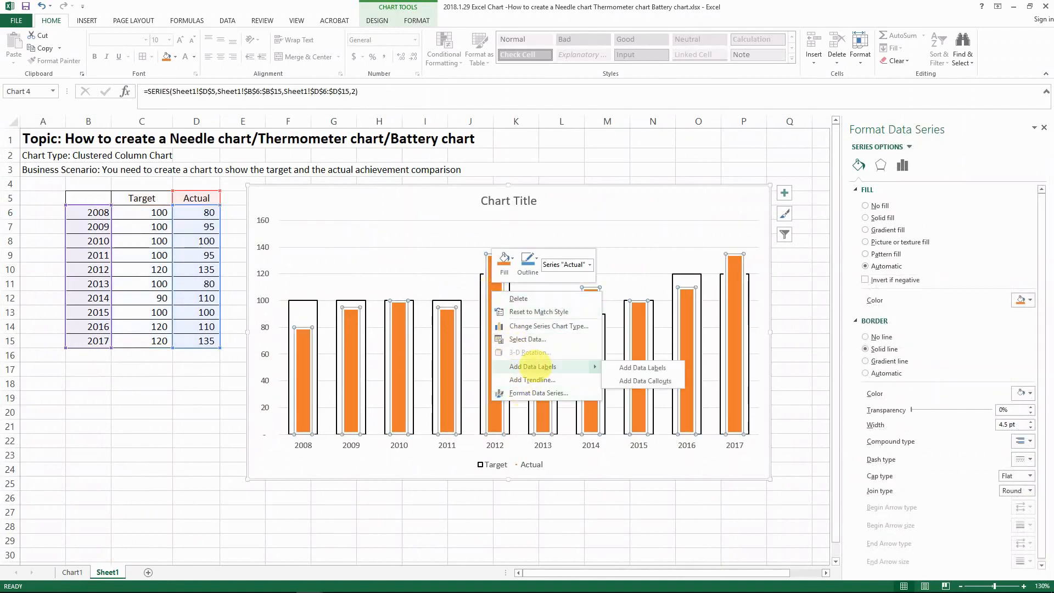
{"action": "left_click", "coordinate": [641, 368]}
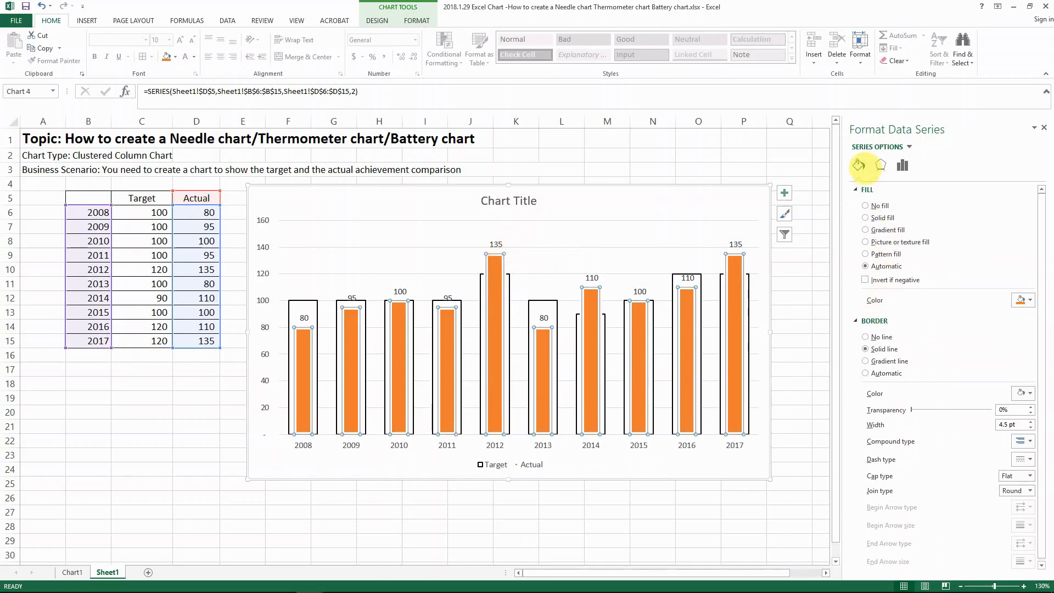
- Set the label position of the Actual series' data labels to Inside End
{"action": "left_click", "coordinate": [880, 164]}
{"action": "left_click", "coordinate": [903, 165]}
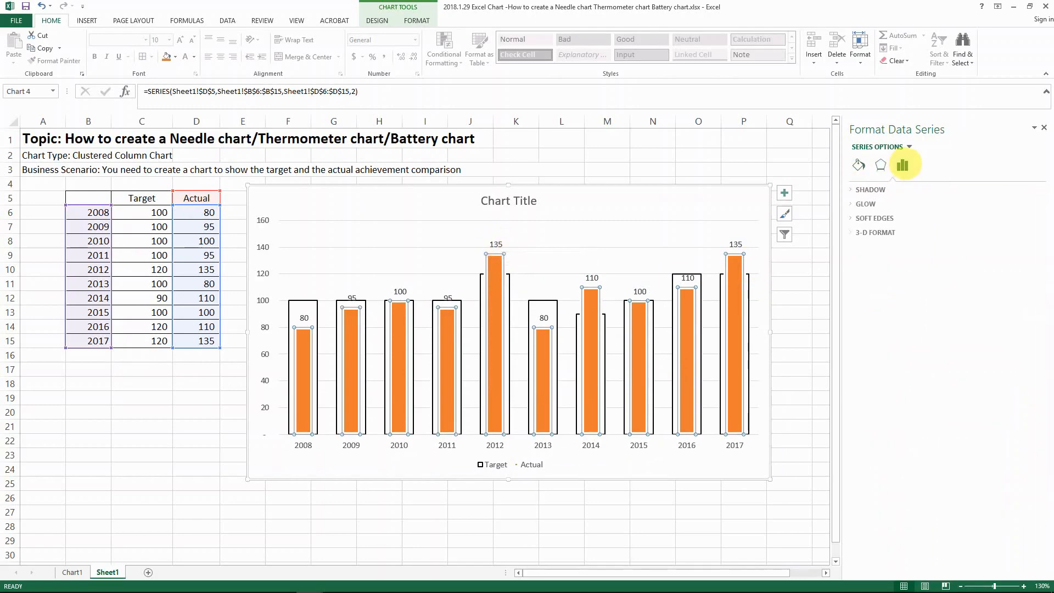
{"action": "left_click", "coordinate": [494, 244]}
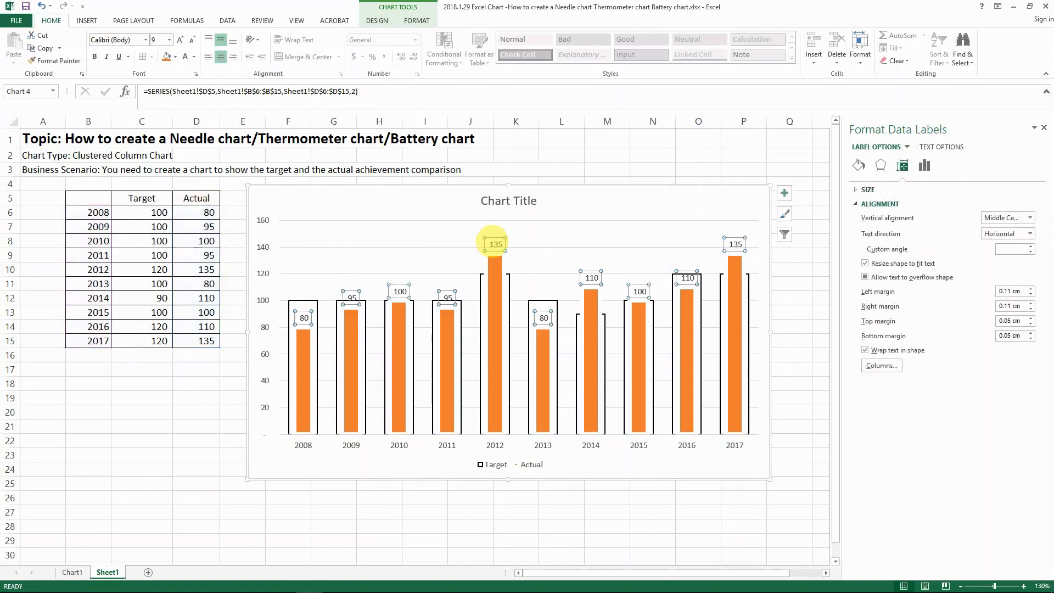
{"action": "left_click", "coordinate": [858, 165]}
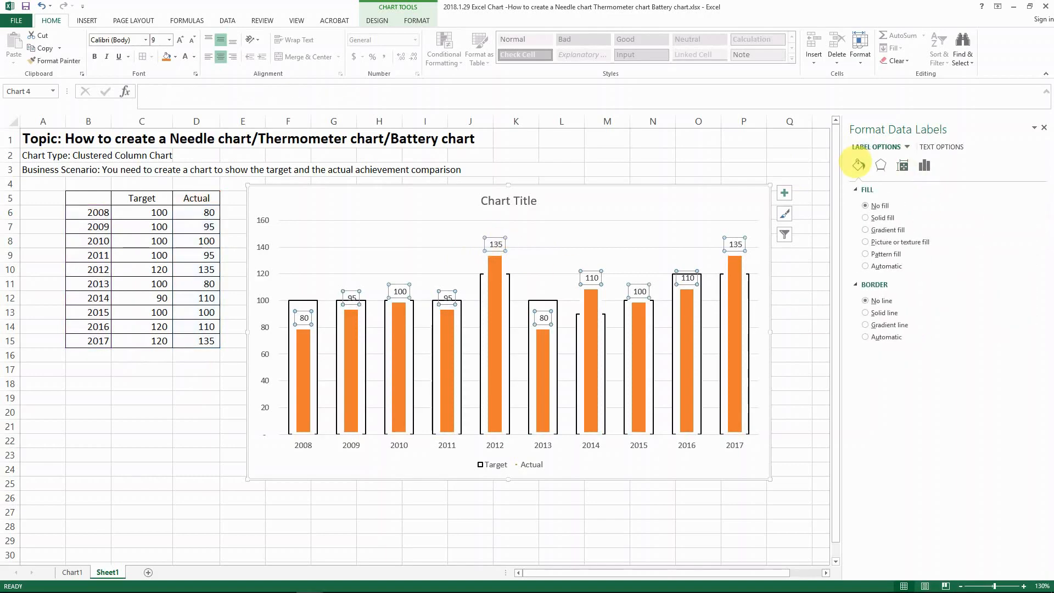
{"action": "left_click", "coordinate": [881, 165]}
{"action": "left_click", "coordinate": [903, 164]}
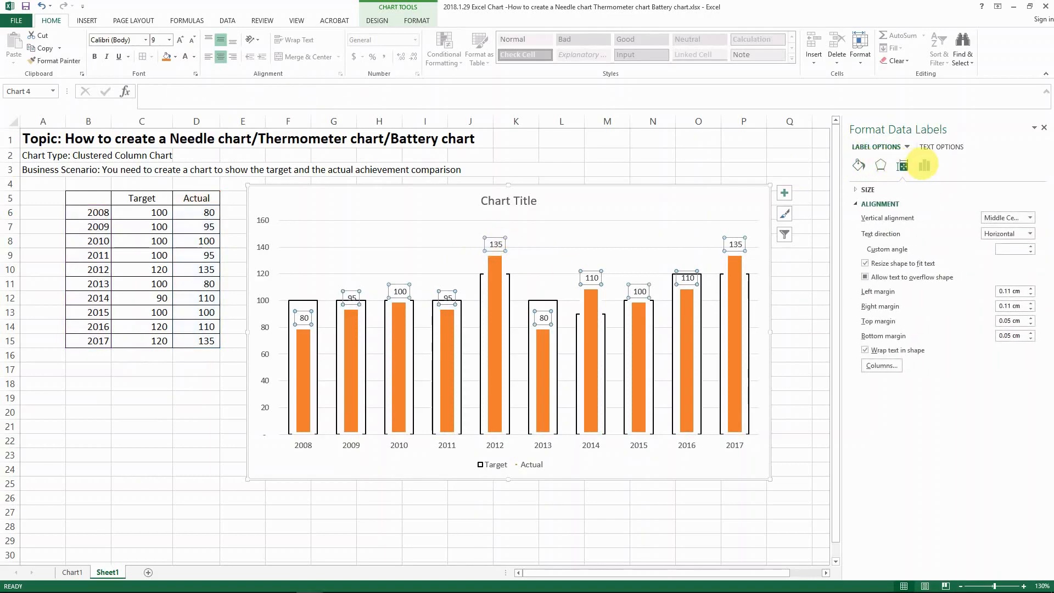
{"action": "left_click", "coordinate": [924, 165]}
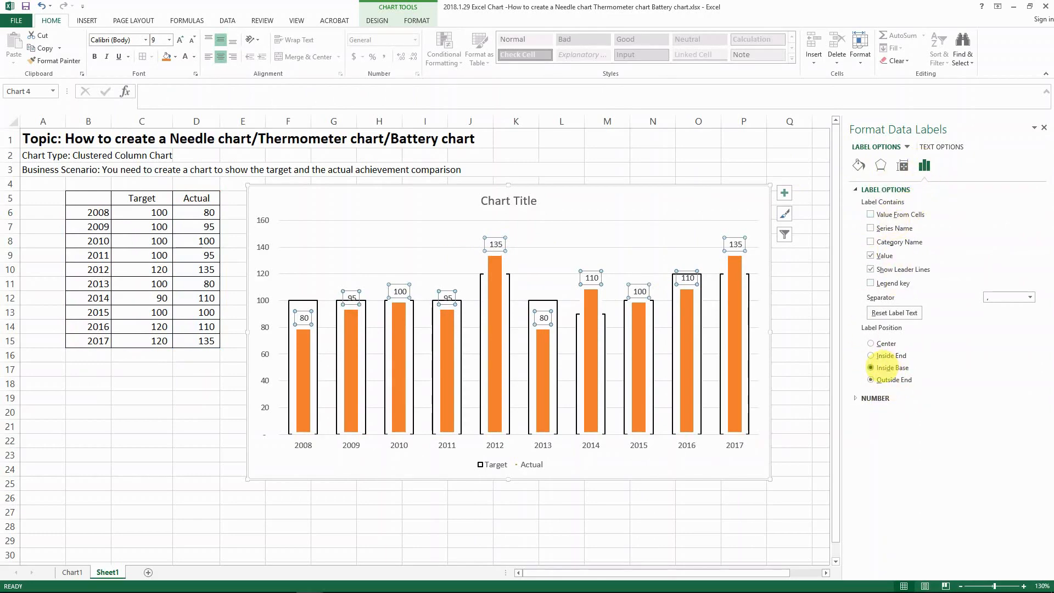
{"action": "left_click", "coordinate": [870, 368]}
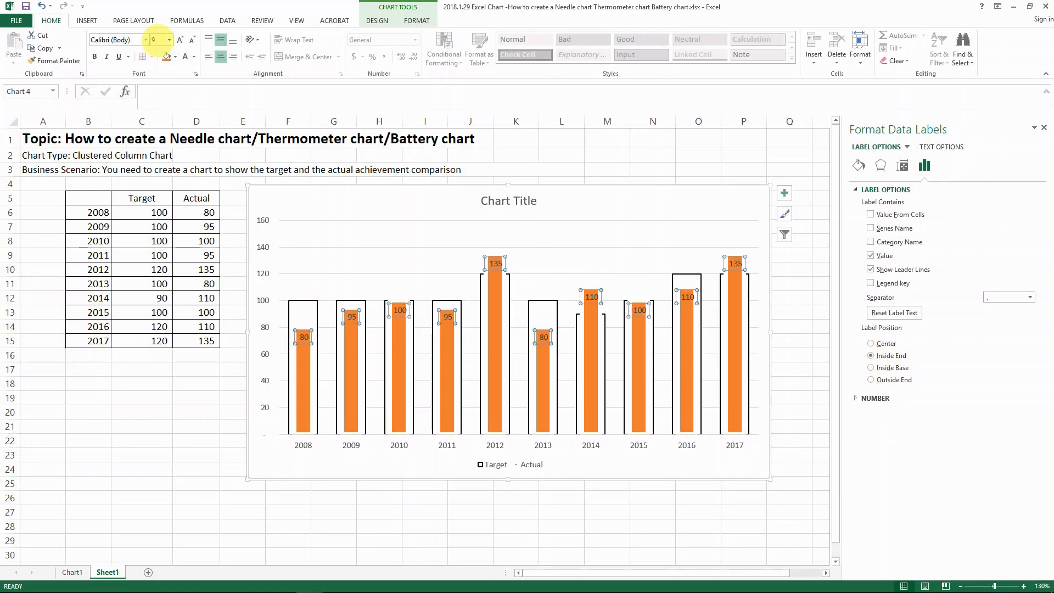
- Give the Actual data labels white text with no fill
{"action": "left_click", "coordinate": [175, 57]}
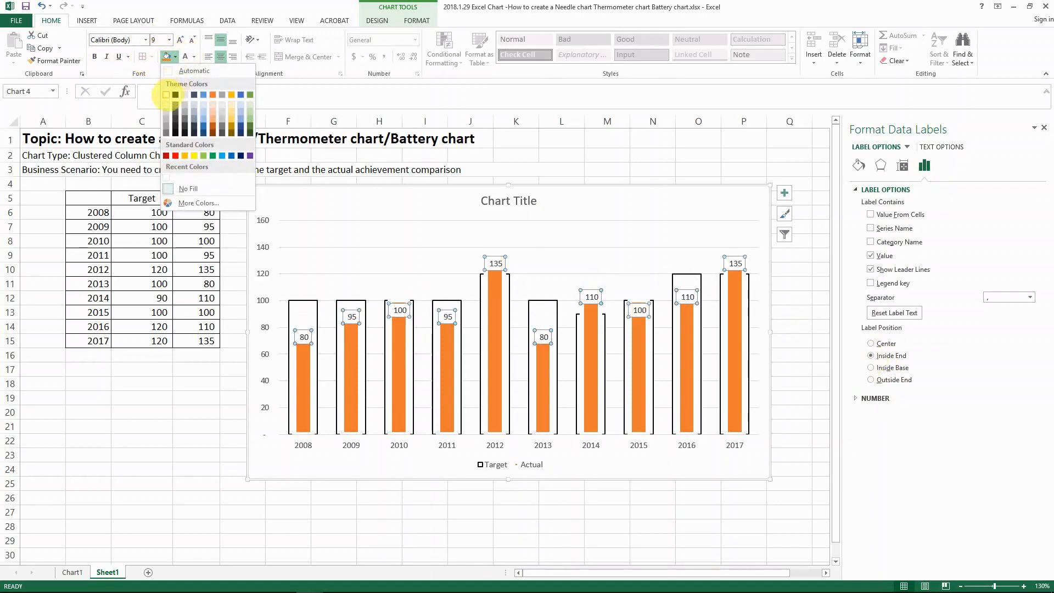
{"action": "left_click", "coordinate": [166, 94]}
{"action": "left_click", "coordinate": [175, 57]}
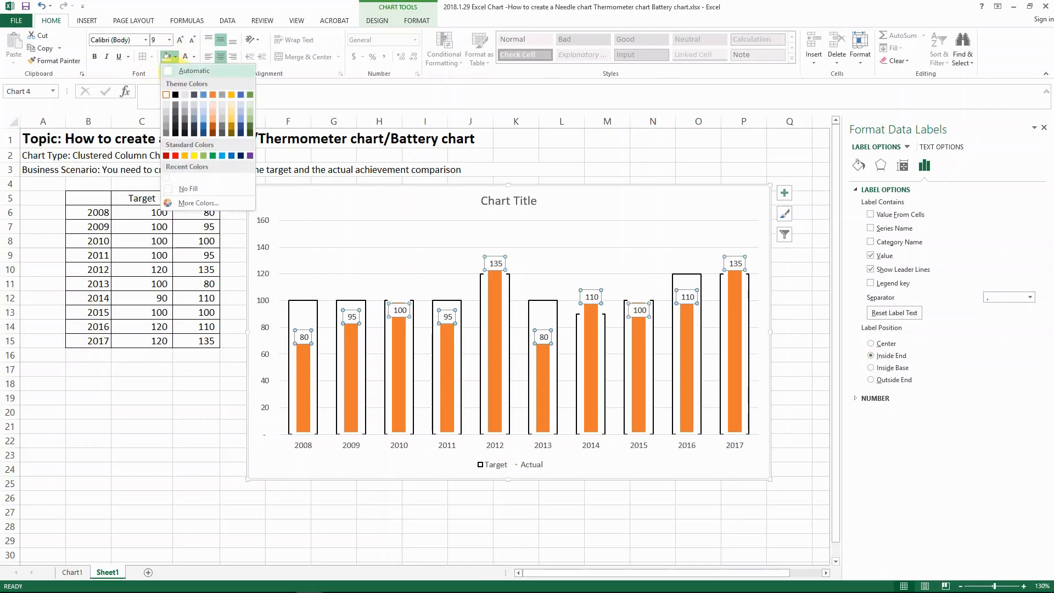
{"action": "left_click", "coordinate": [173, 74]}
{"action": "left_click", "coordinate": [175, 57]}
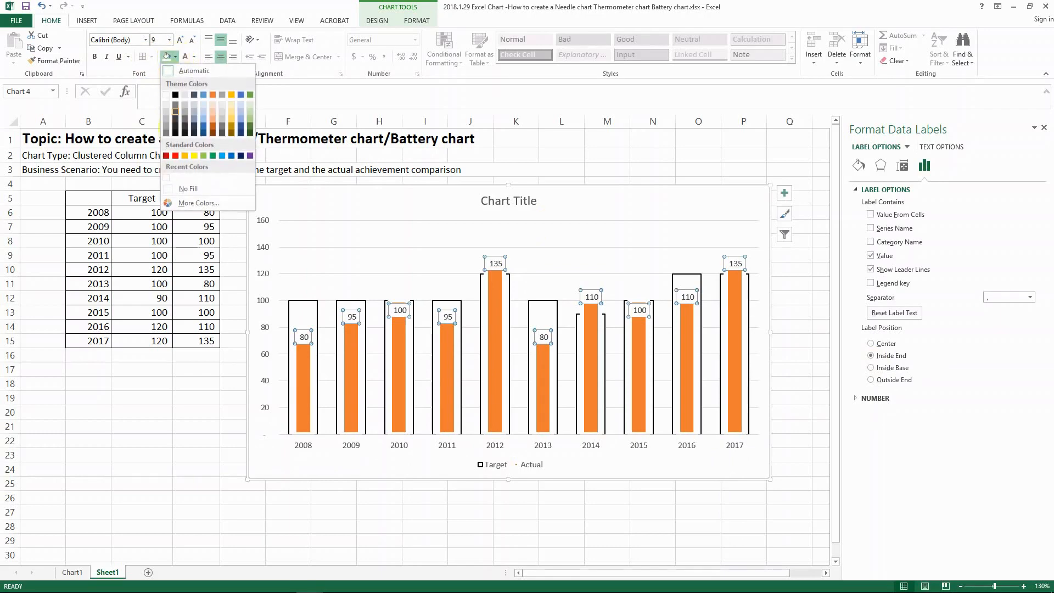
{"action": "left_click", "coordinate": [181, 181]}
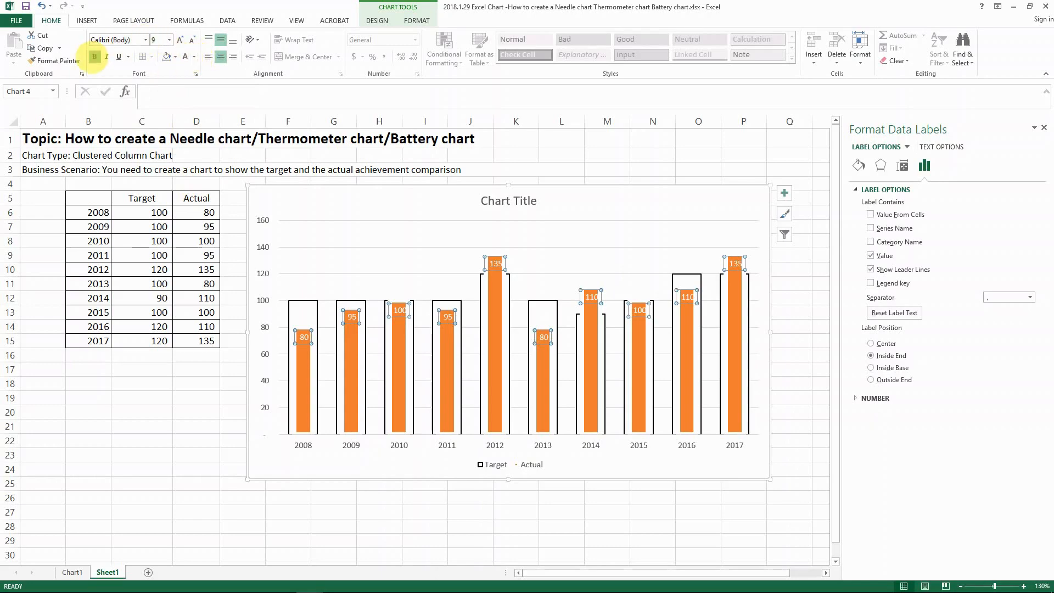
- Format the Actual data labels in bold Arial Black, size 6
{"action": "left_click", "coordinate": [95, 57]}
{"action": "left_click", "coordinate": [191, 40]}
{"action": "left_click", "coordinate": [145, 39]}
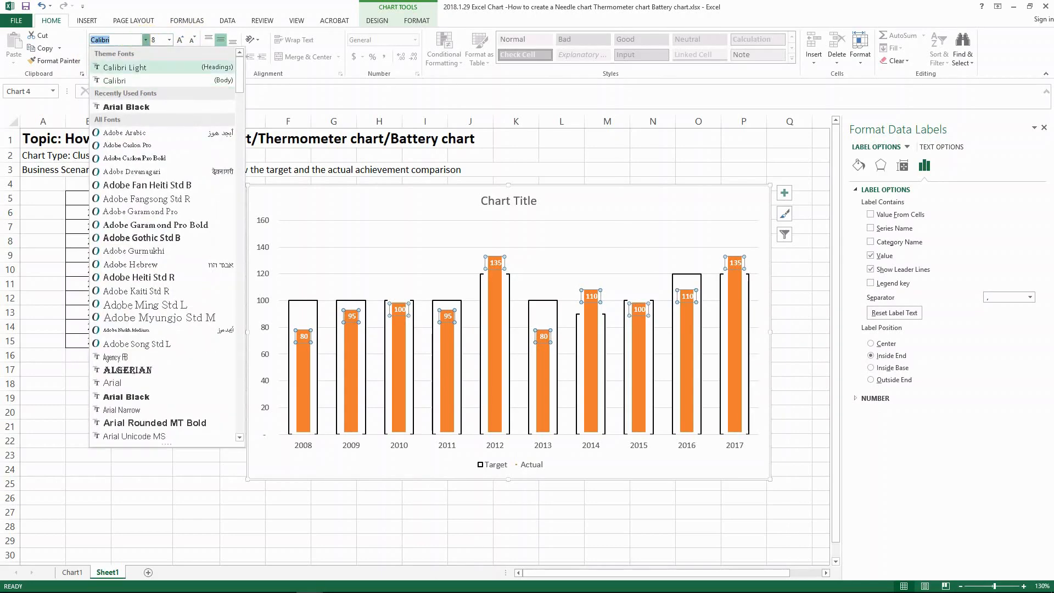
{"action": "left_click", "coordinate": [131, 103]}
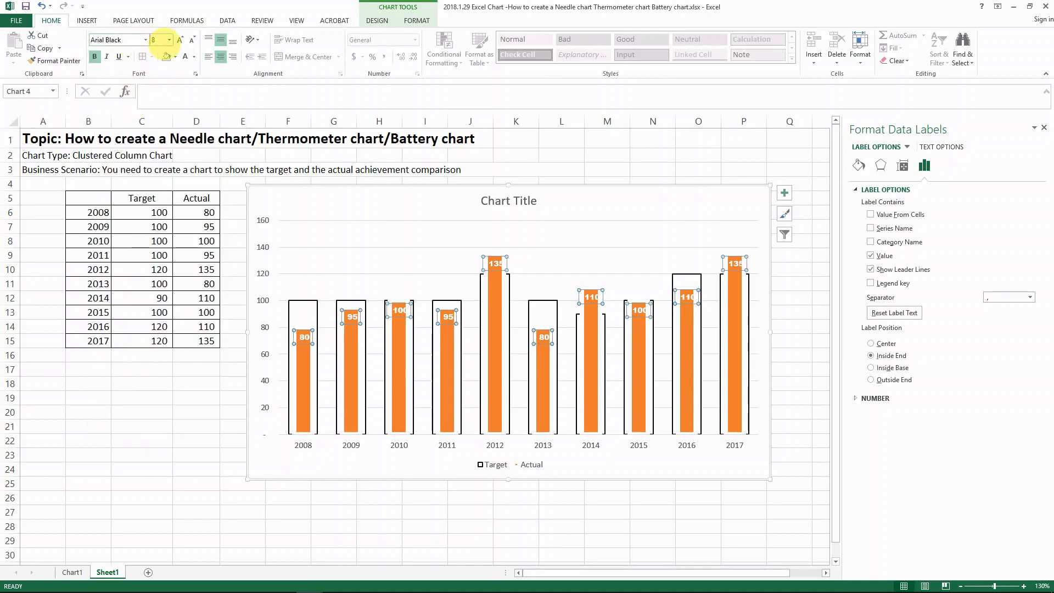
{"action": "left_click", "coordinate": [191, 40]}
{"action": "left_click", "coordinate": [191, 39]}
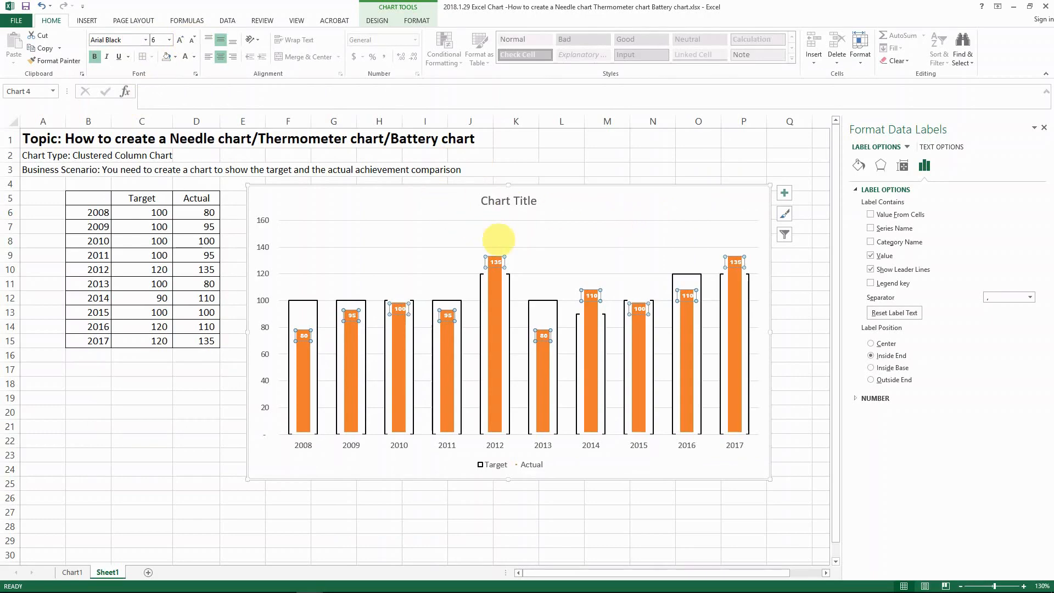
- Add data labels to the Target series
{"action": "left_click", "coordinate": [396, 300]}
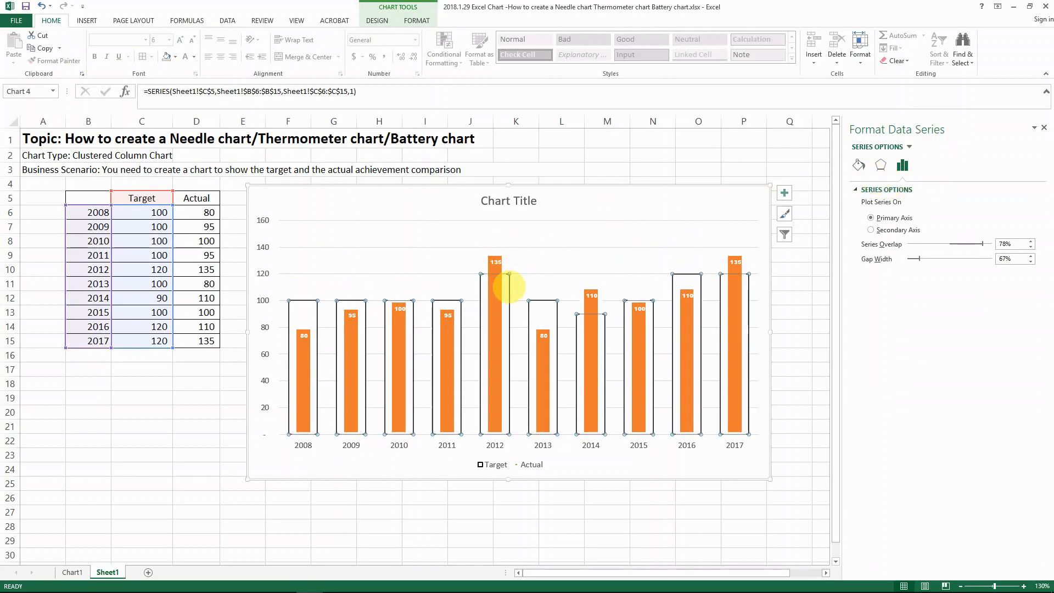
{"action": "right_click", "coordinate": [506, 284]}
{"action": "left_click", "coordinate": [554, 363]}
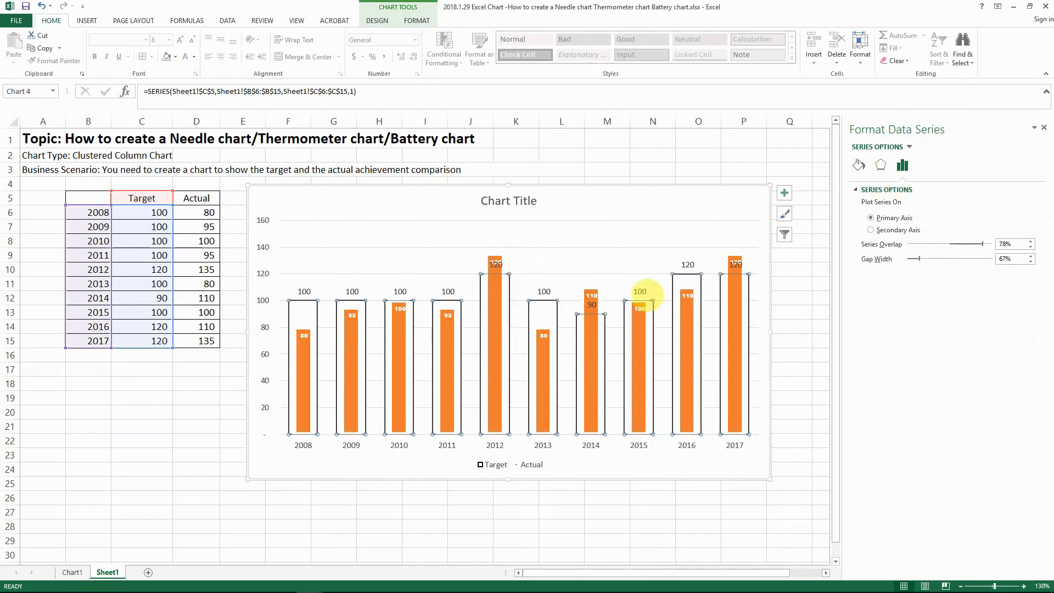
- Format the Target data labels in bold black Arial Black, size 7
{"action": "left_click", "coordinate": [640, 291]}
{"action": "left_click", "coordinate": [145, 40]}
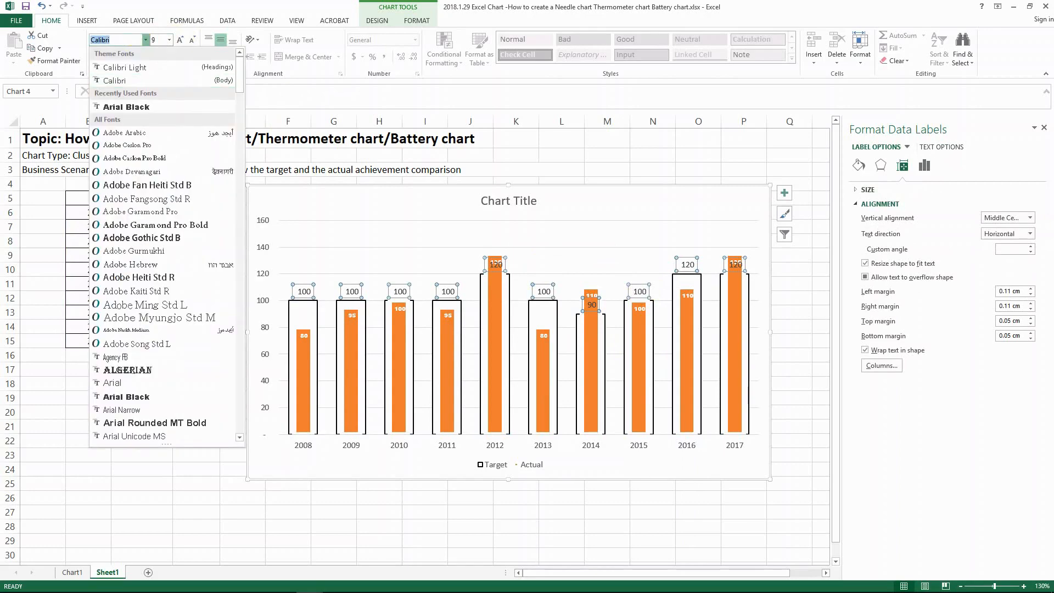
{"action": "left_click", "coordinate": [127, 67]}
{"action": "left_click", "coordinate": [192, 40]}
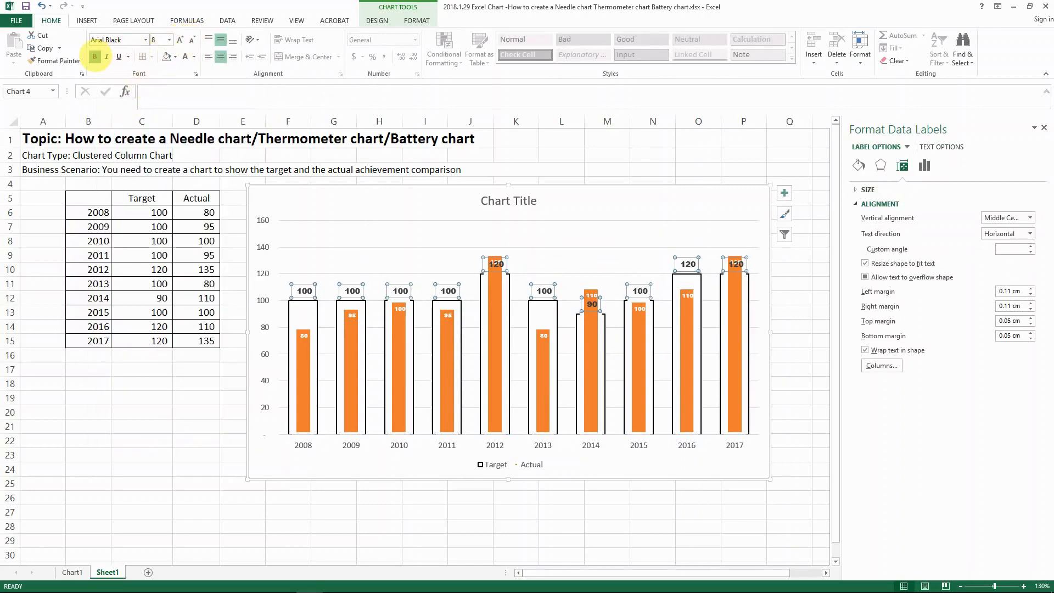
{"action": "left_click", "coordinate": [194, 56]}
{"action": "left_click", "coordinate": [196, 91]}
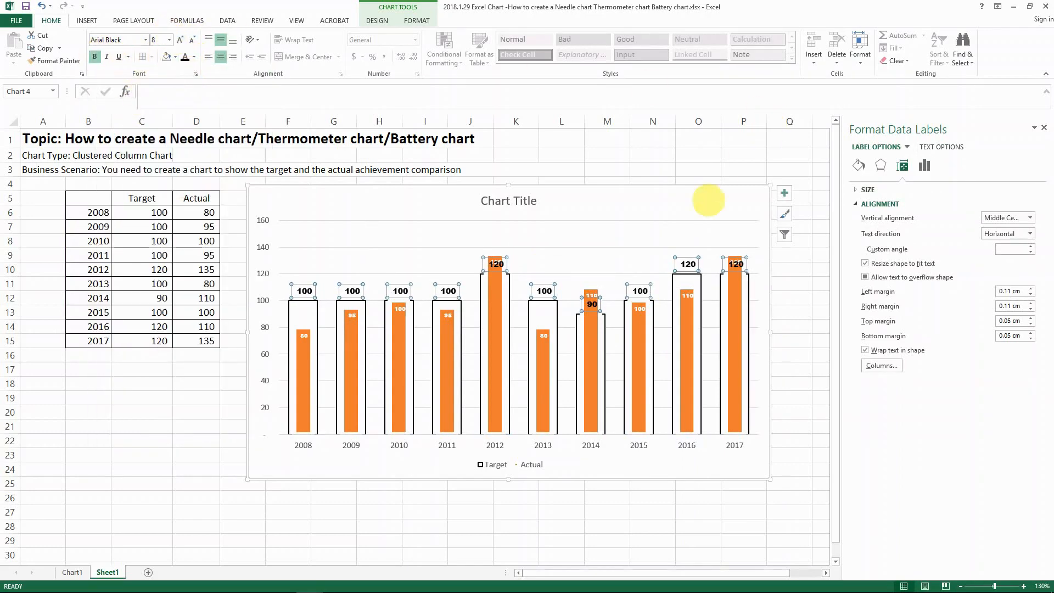
{"action": "left_click", "coordinate": [192, 40]}
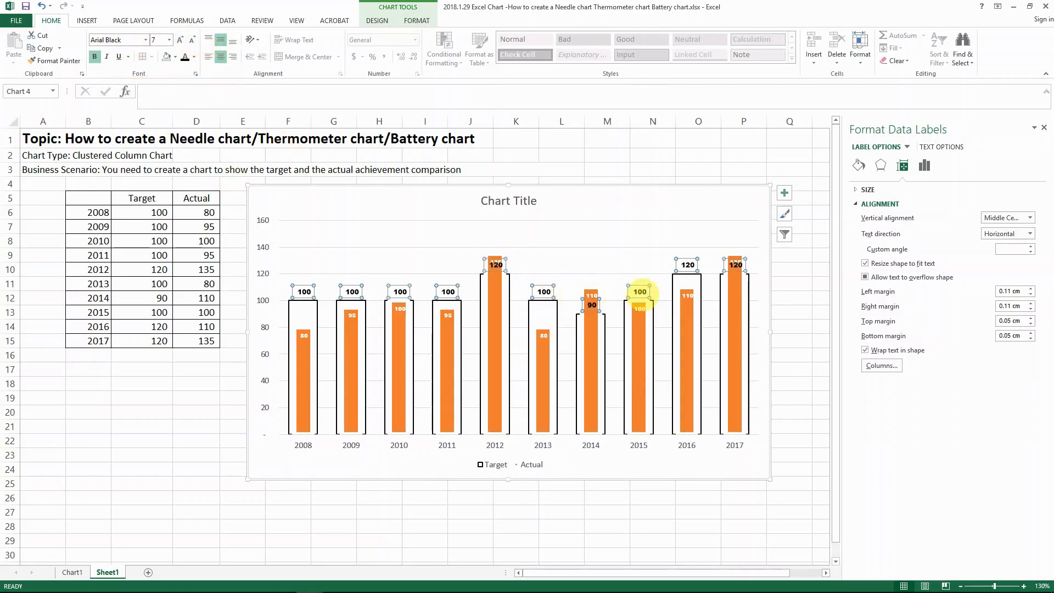
- Move the 2012 and 2017 Target labels slightly down so they clear the Actual labels
{"action": "left_click", "coordinate": [925, 164]}
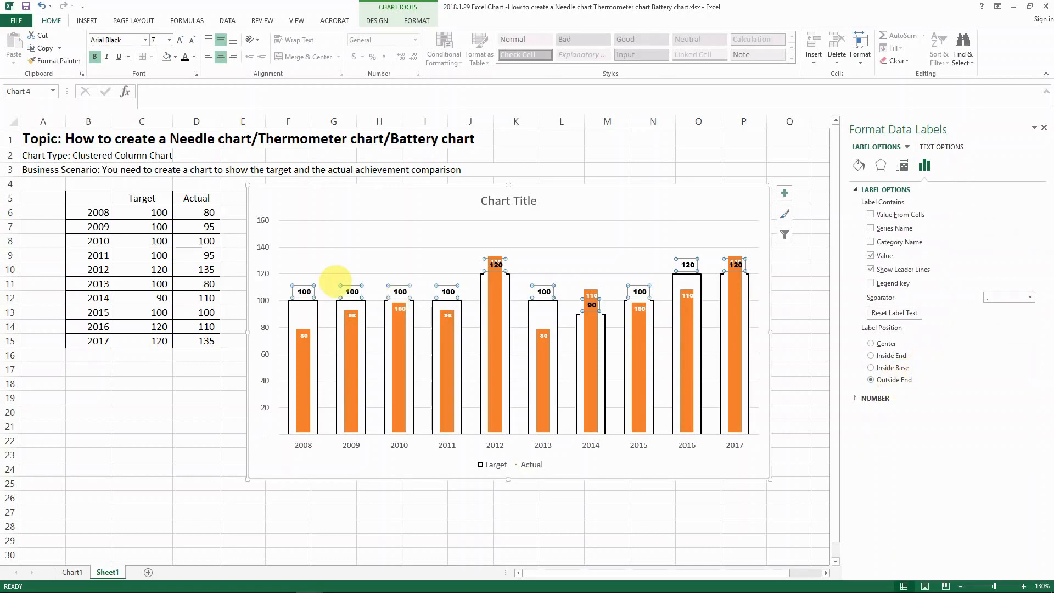
{"action": "left_click", "coordinate": [560, 263]}
{"action": "left_click", "coordinate": [495, 266]}
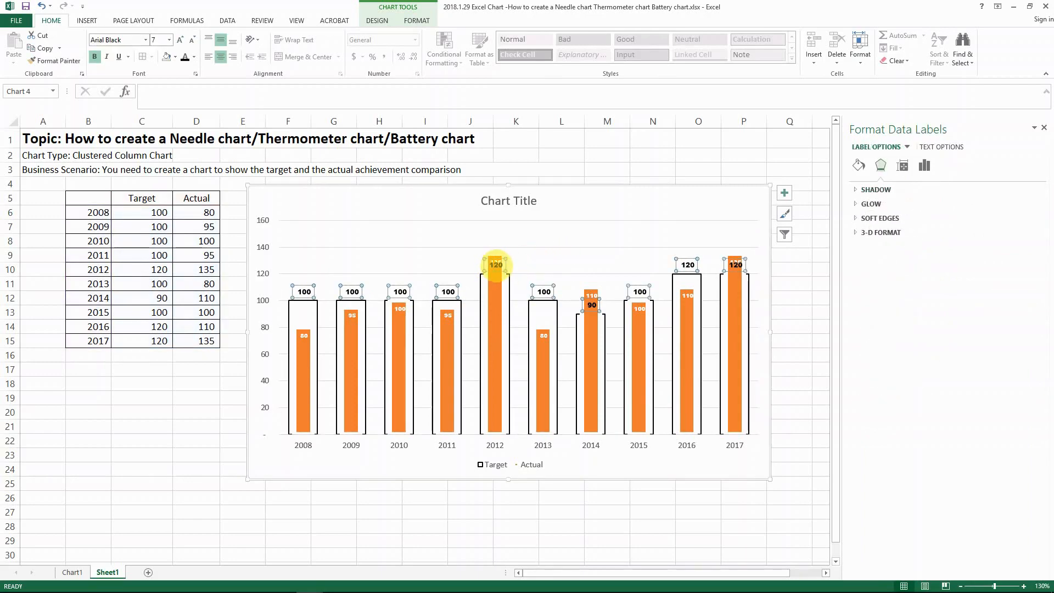
{"action": "left_click_drag", "start_coordinate": [495, 266], "coordinate": [495, 274]}
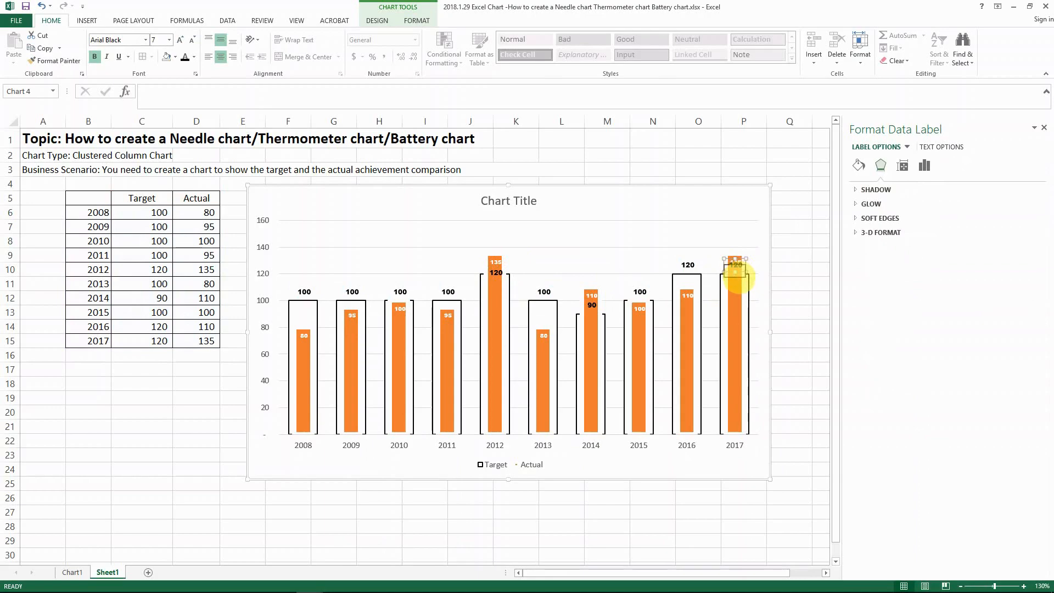
{"action": "left_click", "coordinate": [608, 252]}
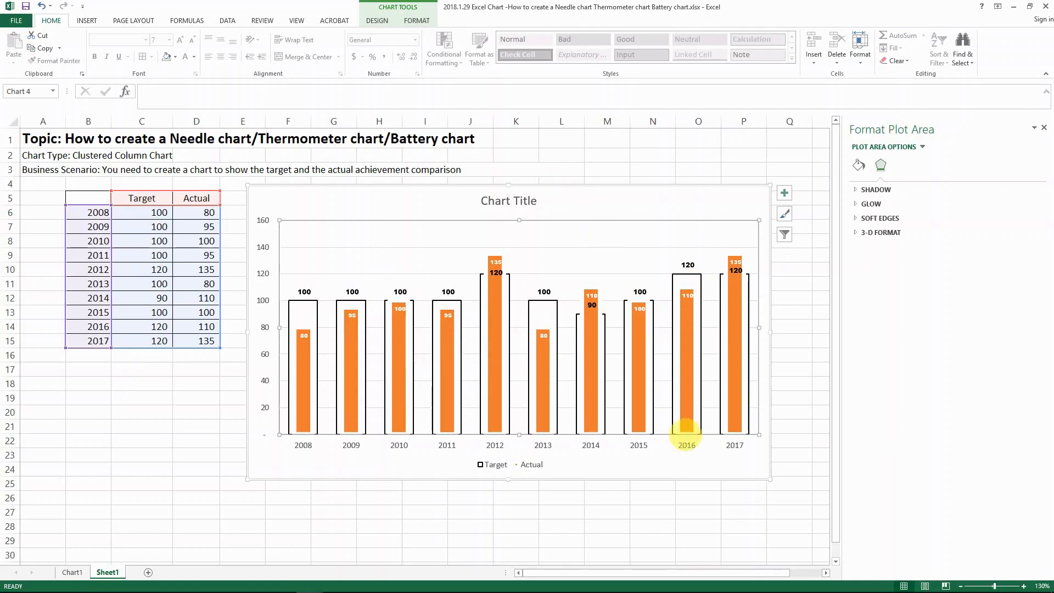
- Close the formatting pane and move the chart over the data table, starting at column A beneath the heading rows
{"action": "left_click", "coordinate": [419, 193]}
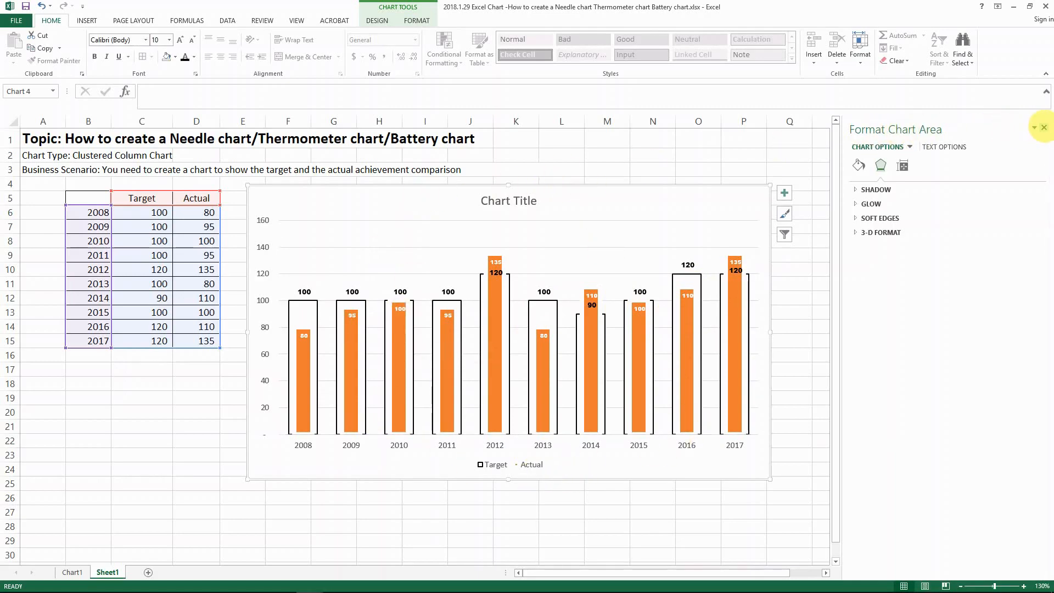
{"action": "left_click", "coordinate": [1044, 127]}
{"action": "mouse_move", "coordinate": [617, 186]}
{"action": "left_mouse_down"}
{"action": "mouse_move", "coordinate": [359, 264]}
{"action": "mouse_move", "coordinate": [403, 167]}
{"action": "mouse_move", "coordinate": [396, 171]}
{"action": "left_mouse_up"}
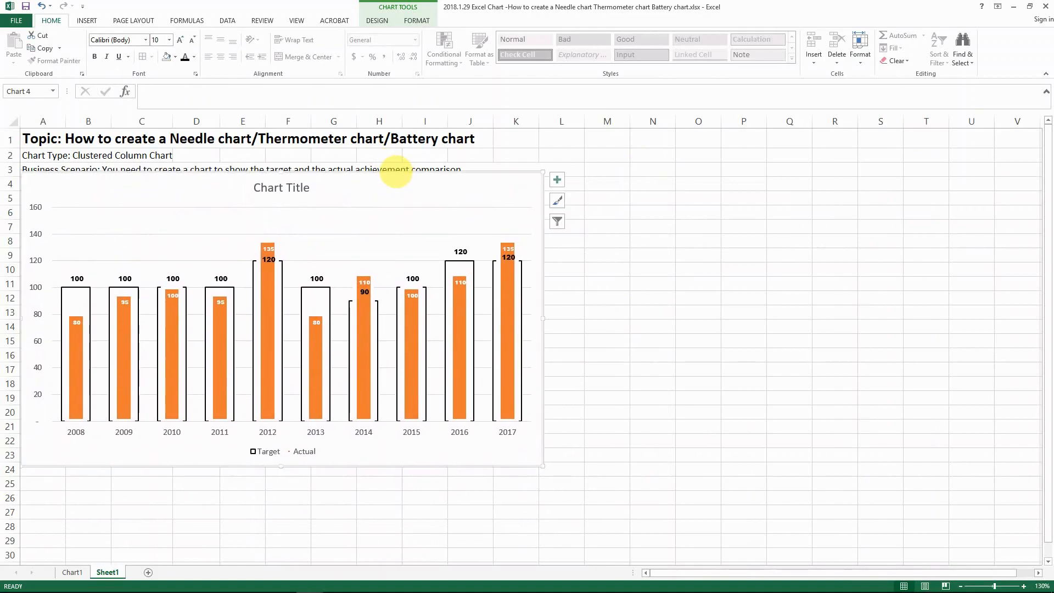